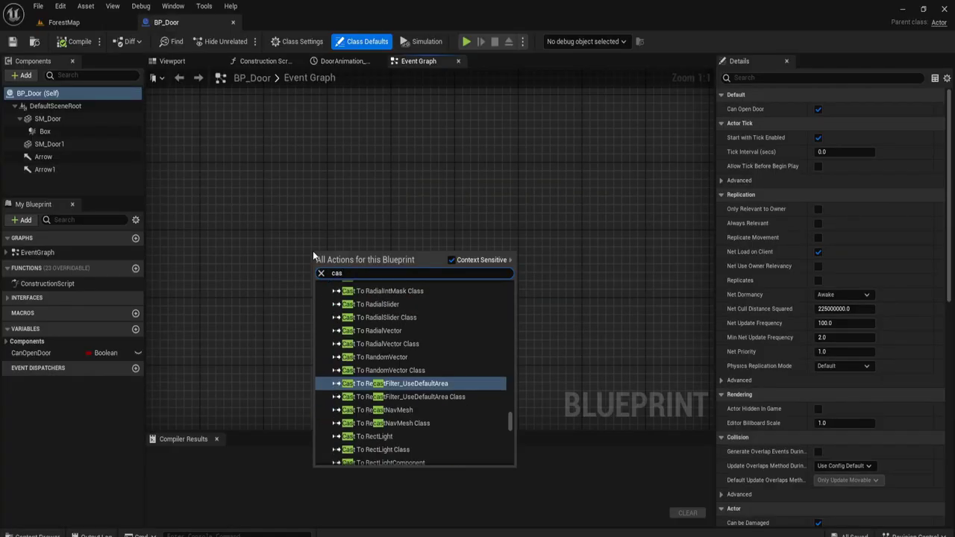
# Search BP_Door's Event Graph actions for 'cast to first'.
pyautogui.write('o first')
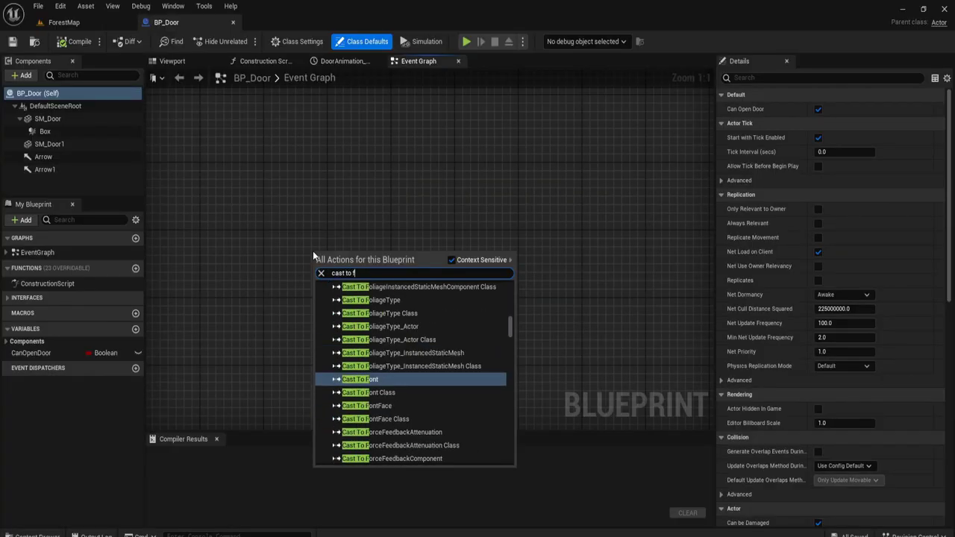
# Place a Cast To BP_FirstPersonCharacter node in BP_Door's graph.
pyautogui.press('Return')
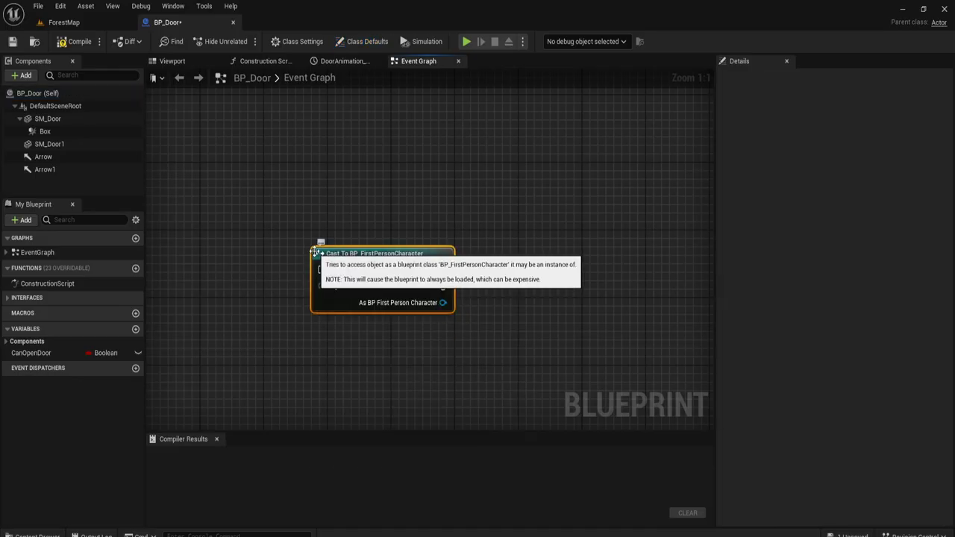
pyautogui.moveTo(318, 243); pyautogui.dragTo(479, 201, button='right')
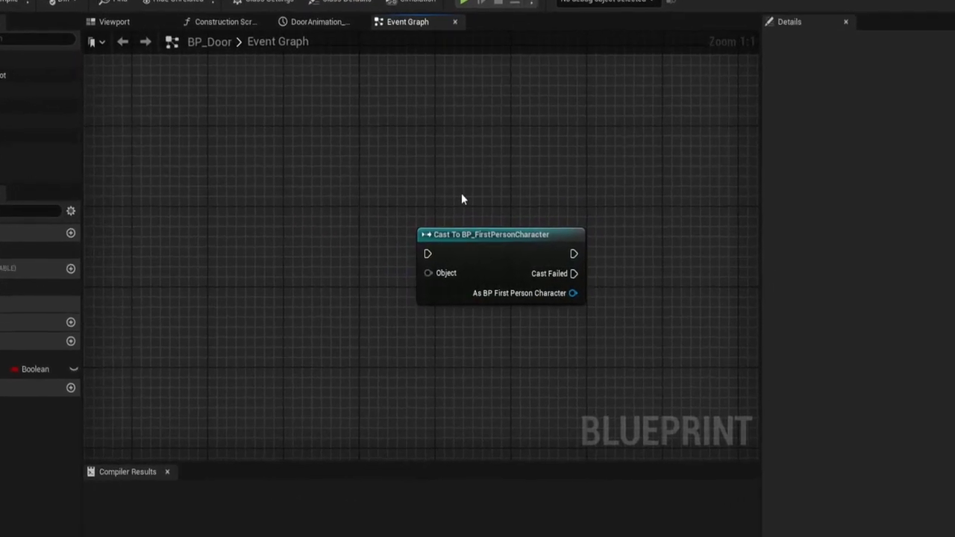
pyautogui.moveTo(620, 177); pyautogui.dragTo(416, 330)
pyautogui.click(478, 347)
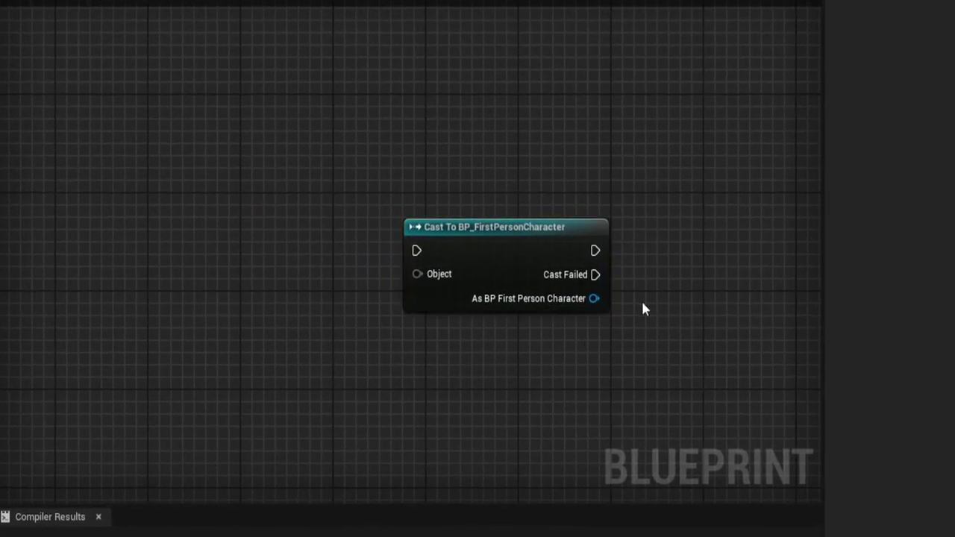
# Wire a Get Player Character node into the cast's Object input, placed left of the cast.
pyautogui.moveTo(431, 286); pyautogui.dragTo(237, 345)
pyautogui.write('??????')
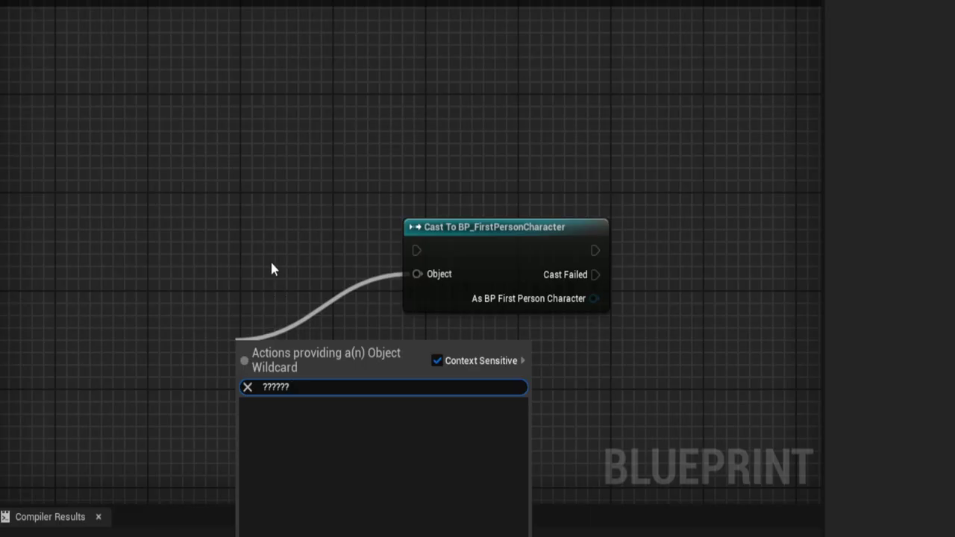
pyautogui.click(278, 273)
pyautogui.moveTo(454, 382); pyautogui.dragTo(421, 368, button='right')
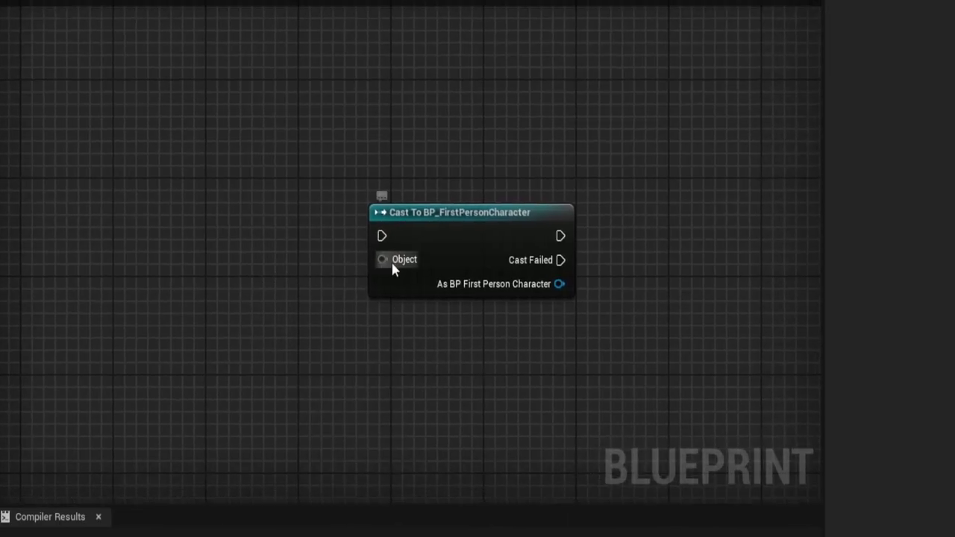
pyautogui.moveTo(393, 264); pyautogui.dragTo(243, 328)
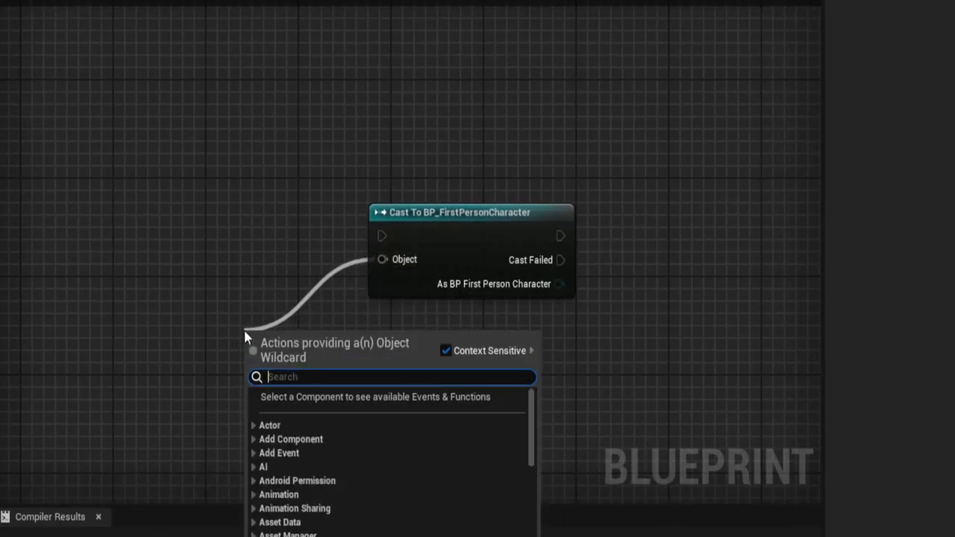
pyautogui.write('get playe')
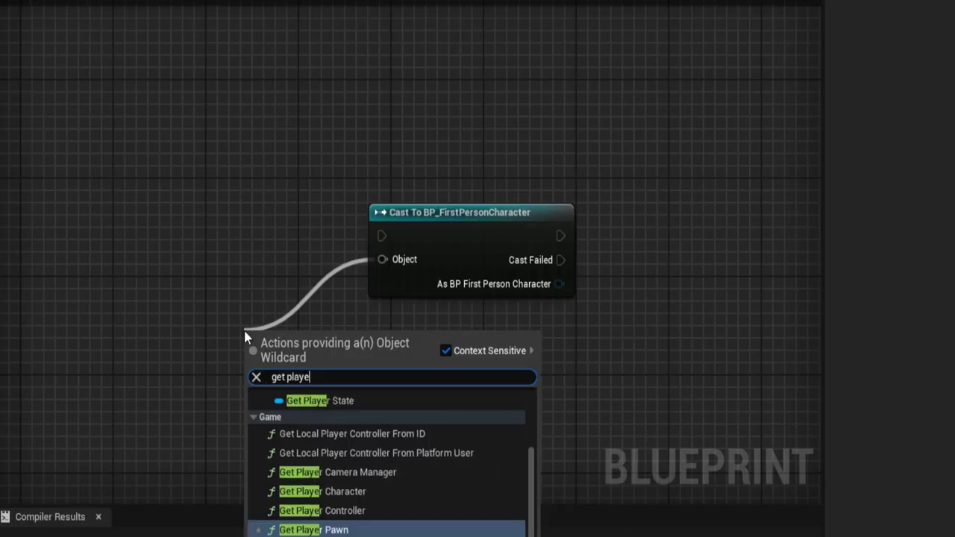
pyautogui.write('r')
pyautogui.press('Up')
pyautogui.press('Up')
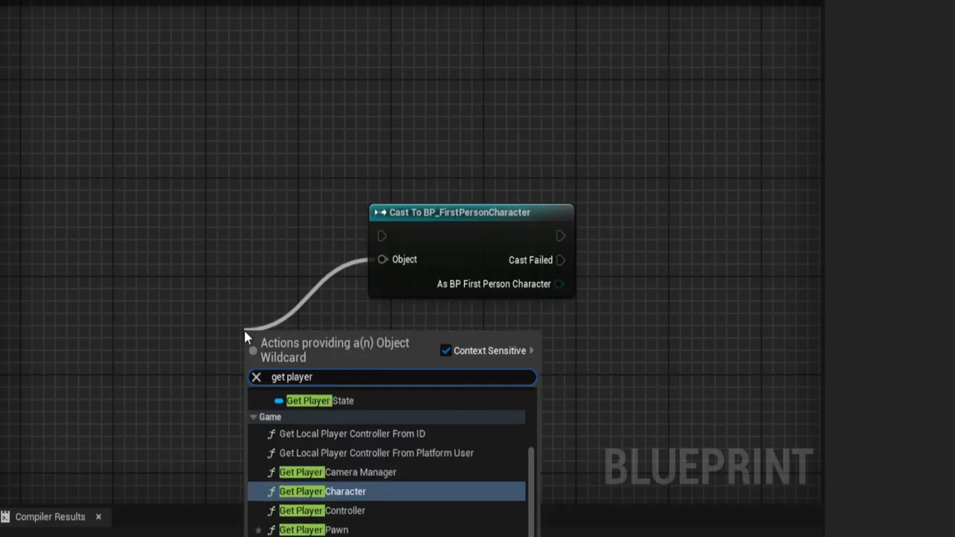
pyautogui.press('Return')
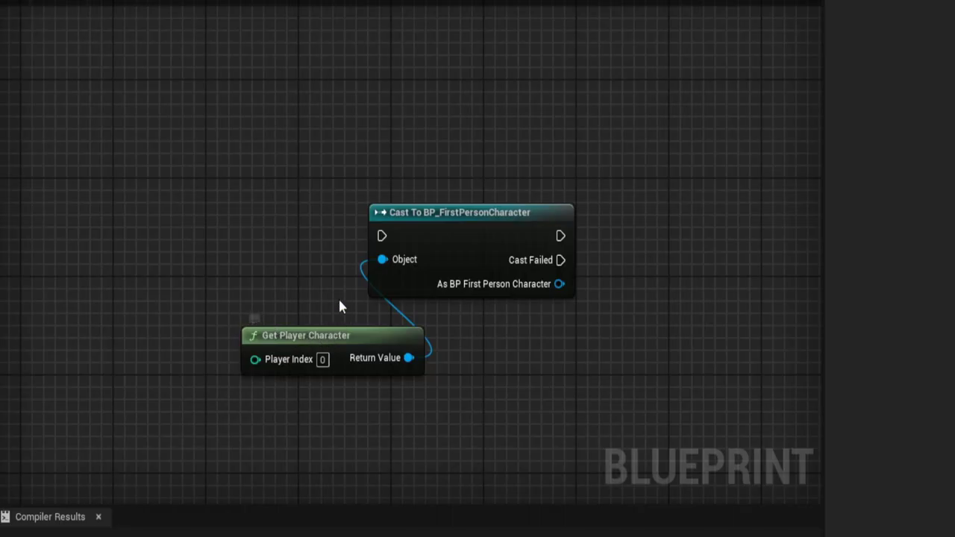
pyautogui.moveTo(348, 337); pyautogui.dragTo(222, 314)
pyautogui.click(419, 344)
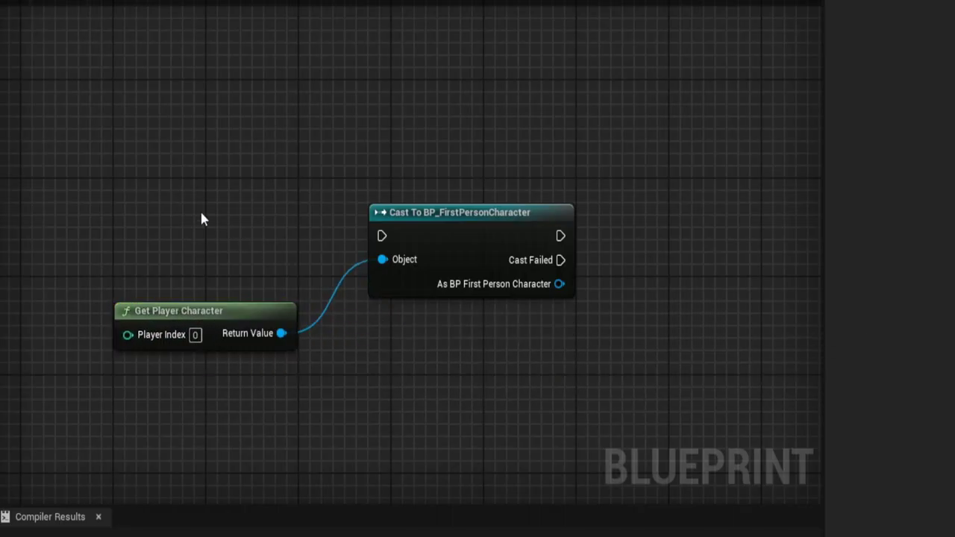
pyautogui.moveTo(455, 351); pyautogui.dragTo(591, 361, button='right')
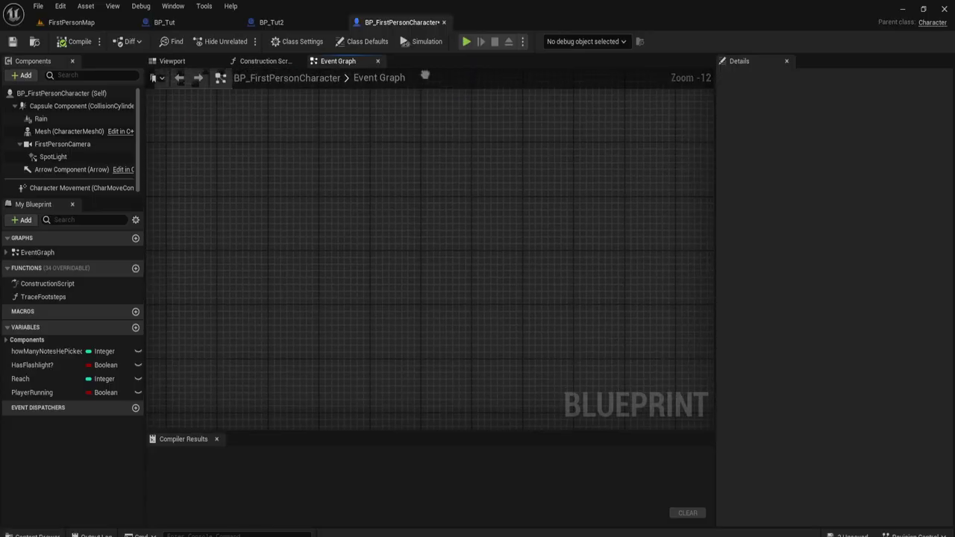
# Select the Use interface message node in BP_FirstPersonCharacter's graph.
pyautogui.moveTo(376, 158); pyautogui.dragTo(402, 222, button='right')
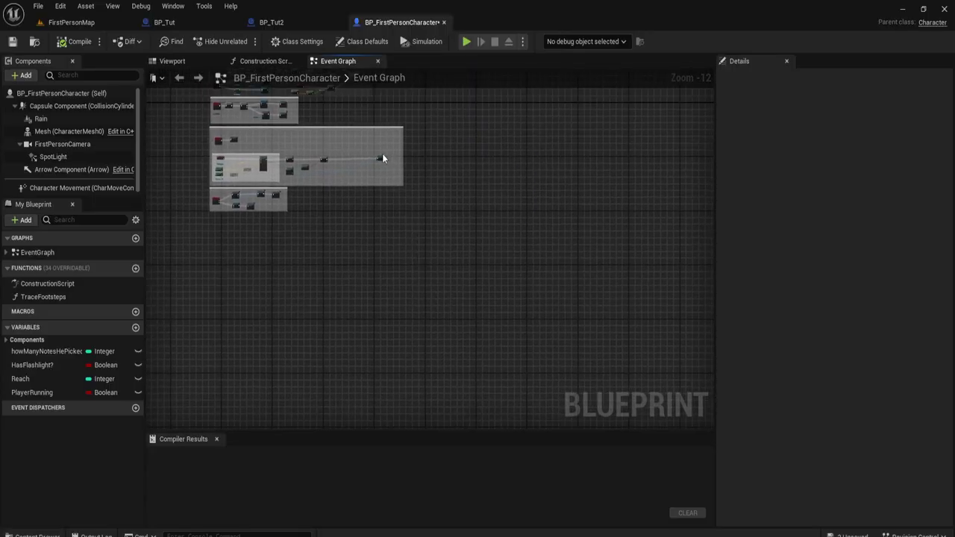
pyautogui.scroll(9, 382, 158)
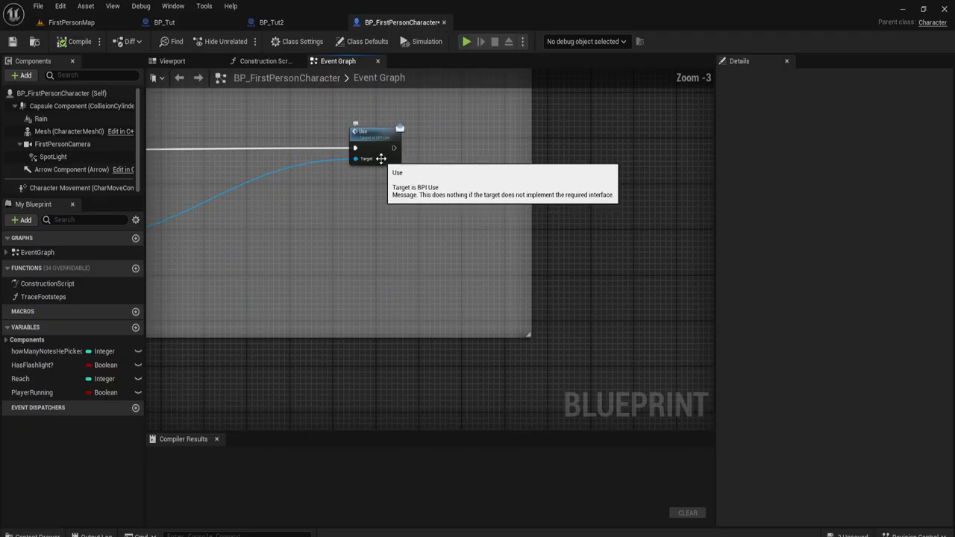
pyautogui.scroll(3, 382, 158)
pyautogui.moveTo(399, 213); pyautogui.dragTo(458, 276, button='right')
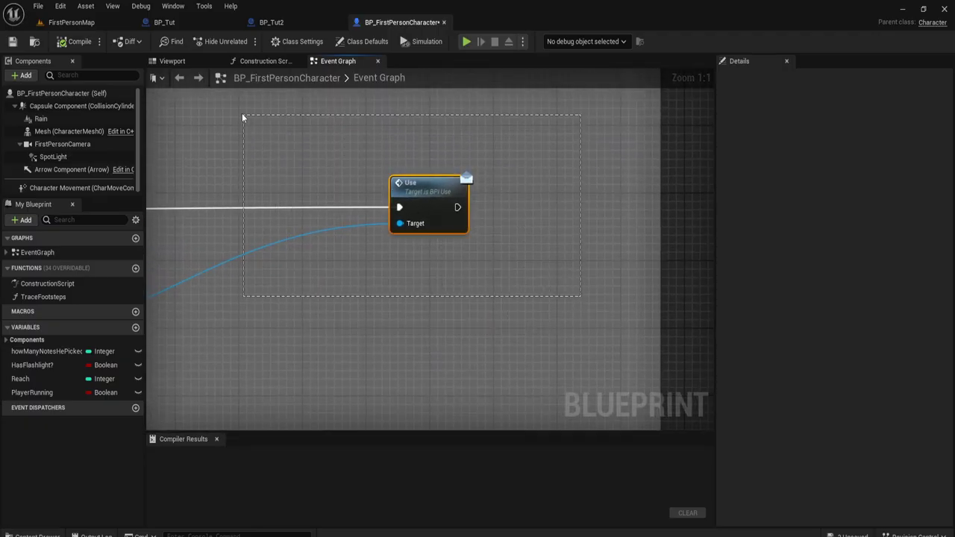
pyautogui.moveTo(218, 109); pyautogui.dragTo(194, 98)
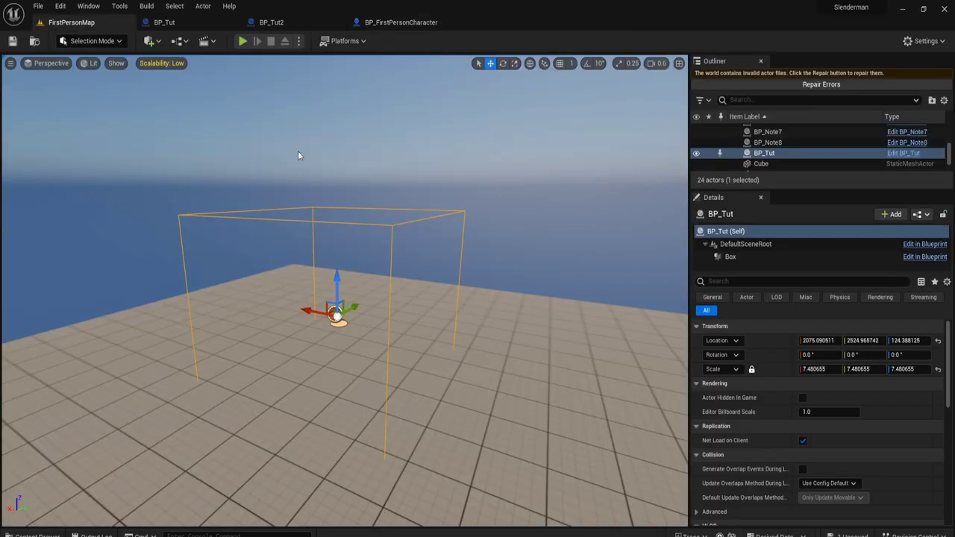
# Place a node from the action list in BP_Tut2's event graph.
pyautogui.click(187, 22)
pyautogui.click(75, 24)
pyautogui.click(271, 22)
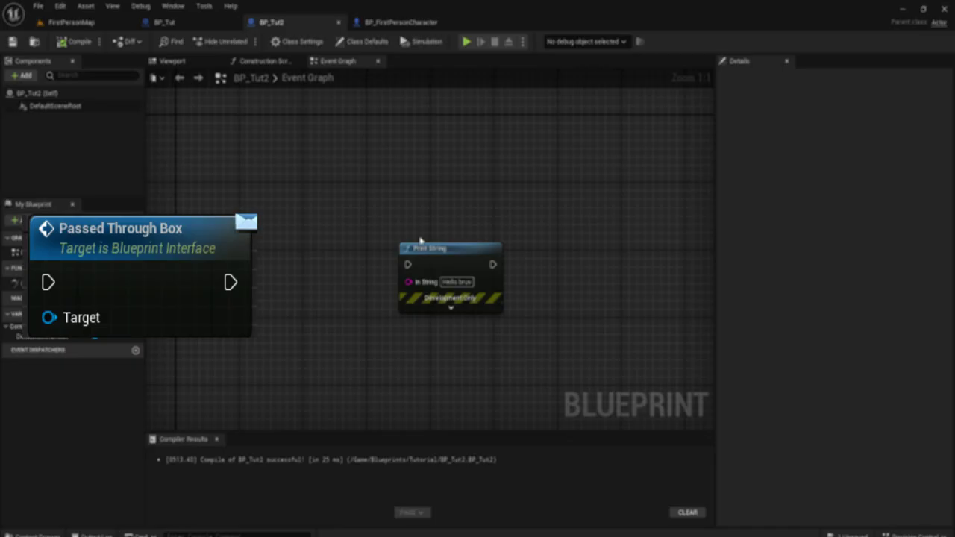
pyautogui.moveTo(304, 268); pyautogui.dragTo(356, 269, button='right')
pyautogui.rightClick(356, 269)
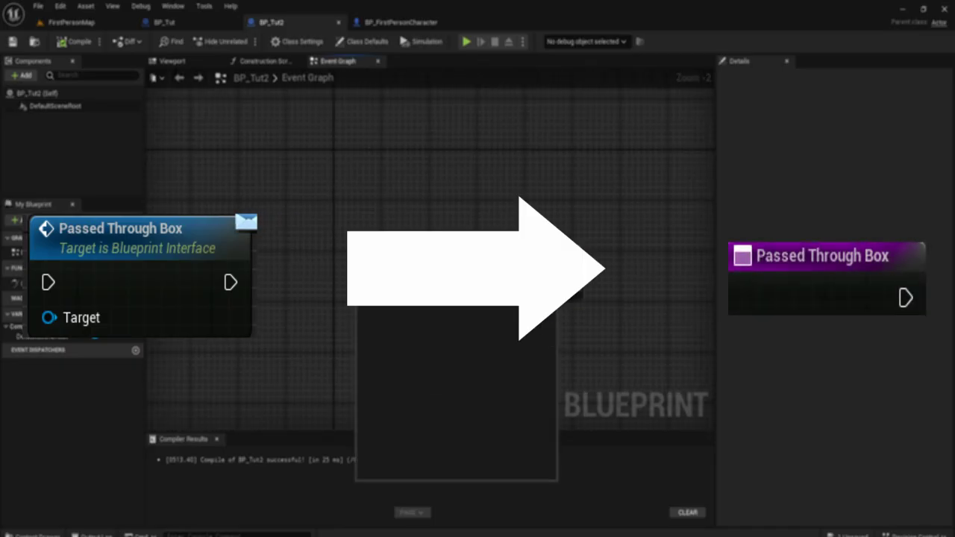
pyautogui.press('Return')
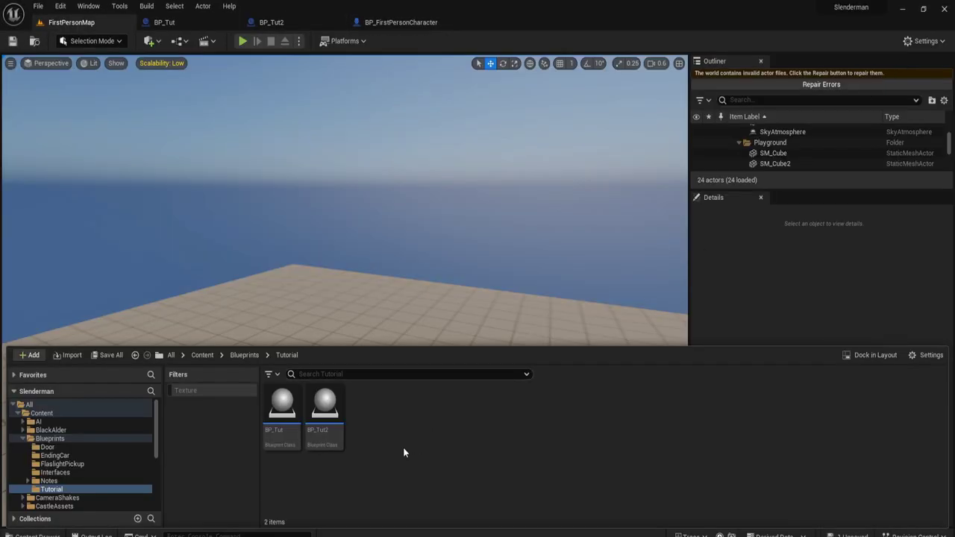
# Create a Blueprint Interface asset in the Tutorial folder named BPI_Tut.
pyautogui.rightClick(375, 416)
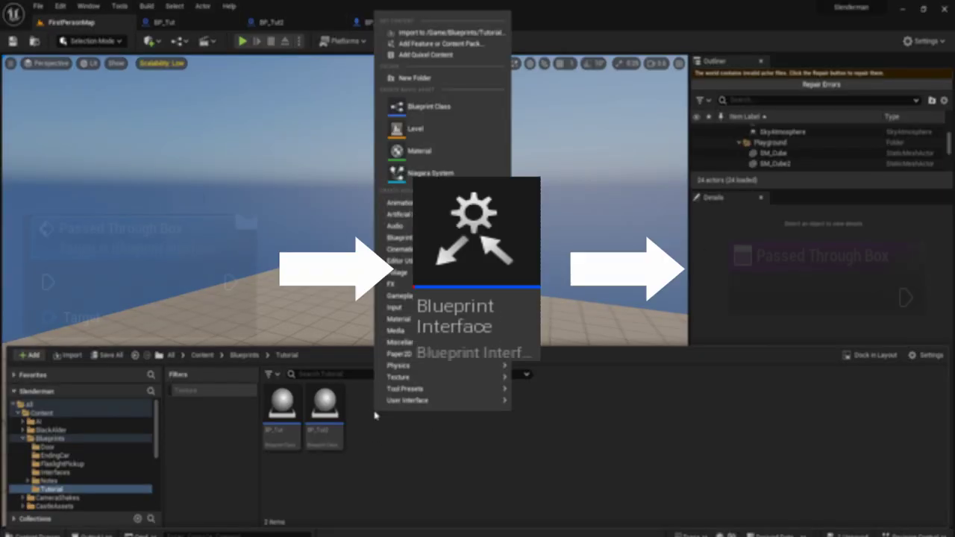
pyautogui.write('blueprint')
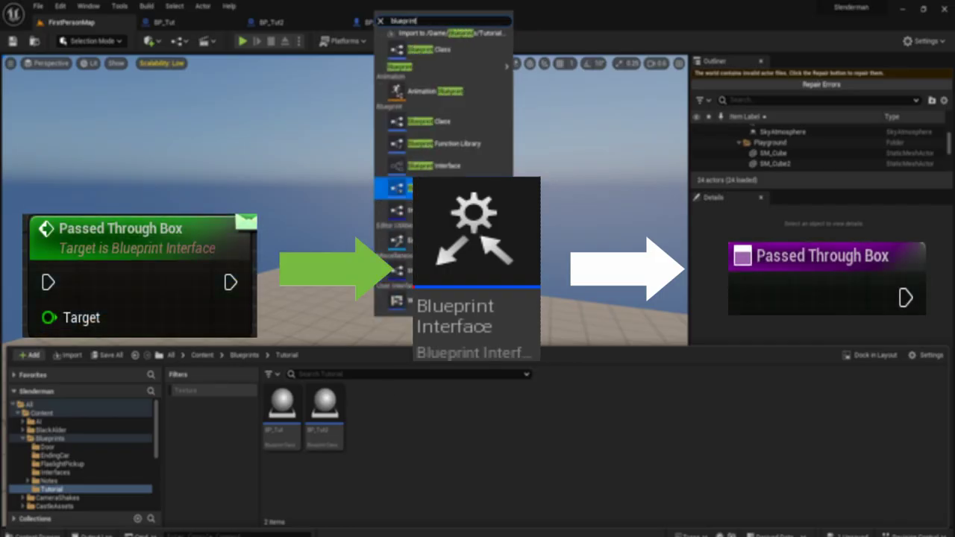
pyautogui.click(440, 166)
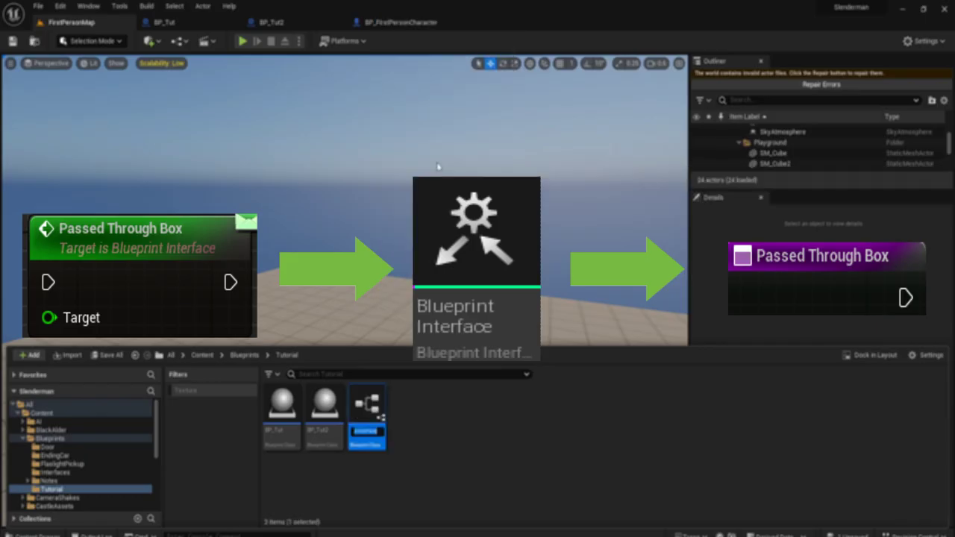
pyautogui.write('BPI')
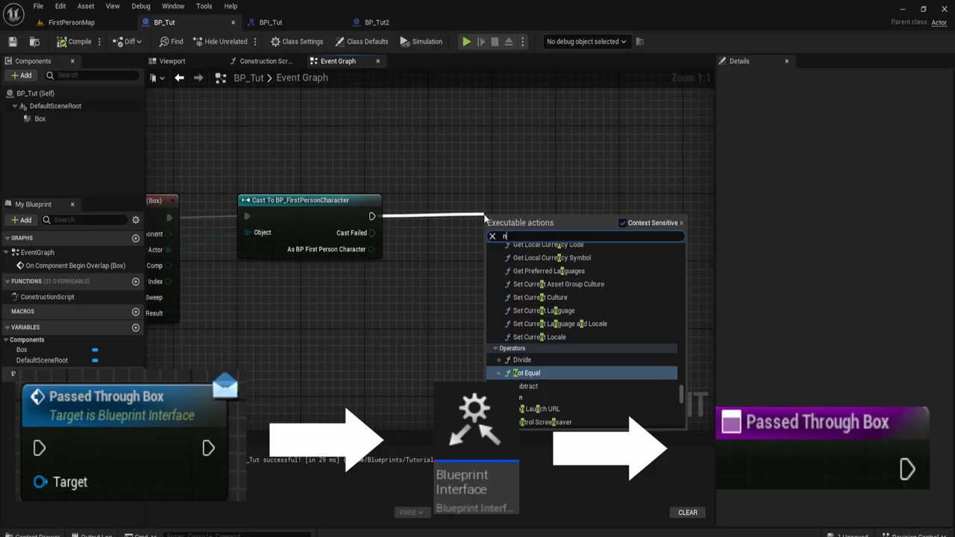
# Add the New Function interface message after the cast.
pyautogui.write('new func')
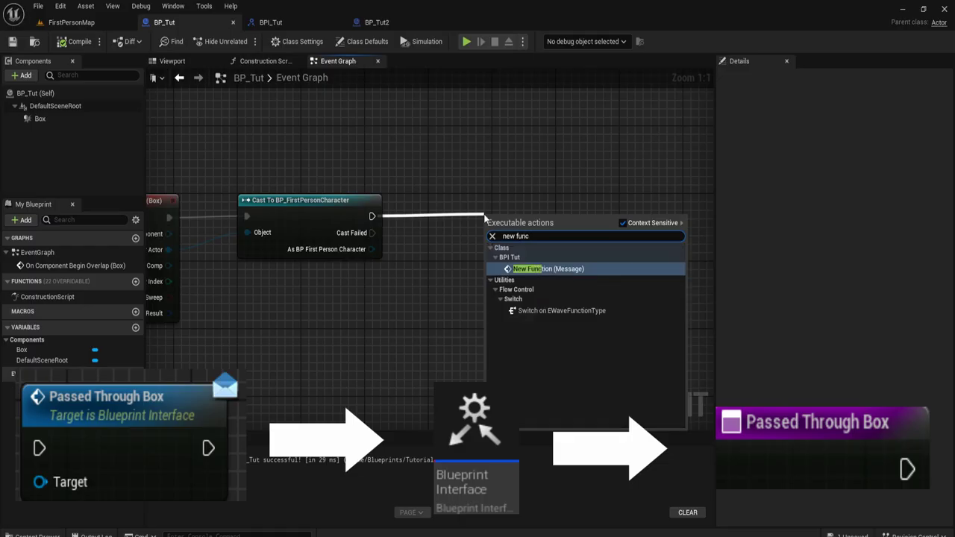
pyautogui.press('Return')
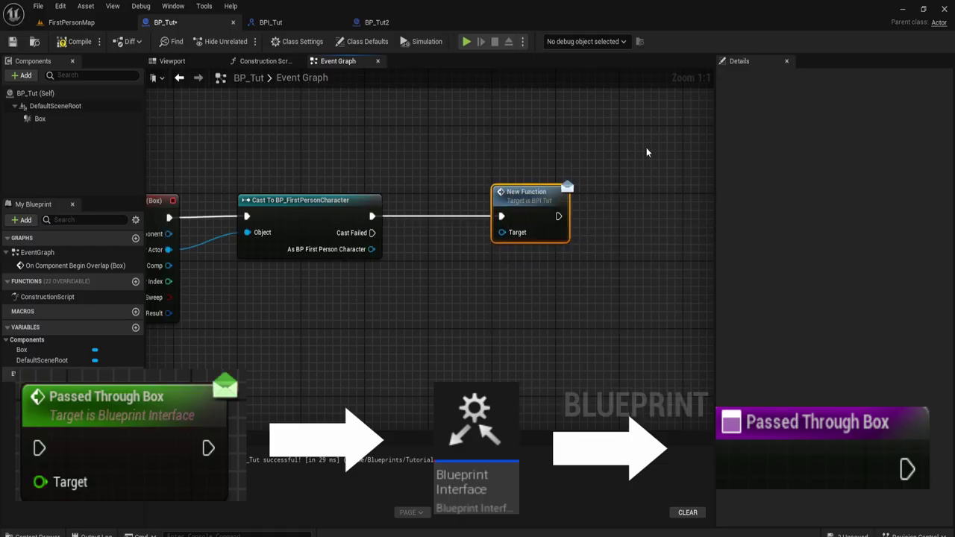
pyautogui.click(460, 294)
# Rename BPI_Tut's NewFunction to Box.
pyautogui.click(297, 27)
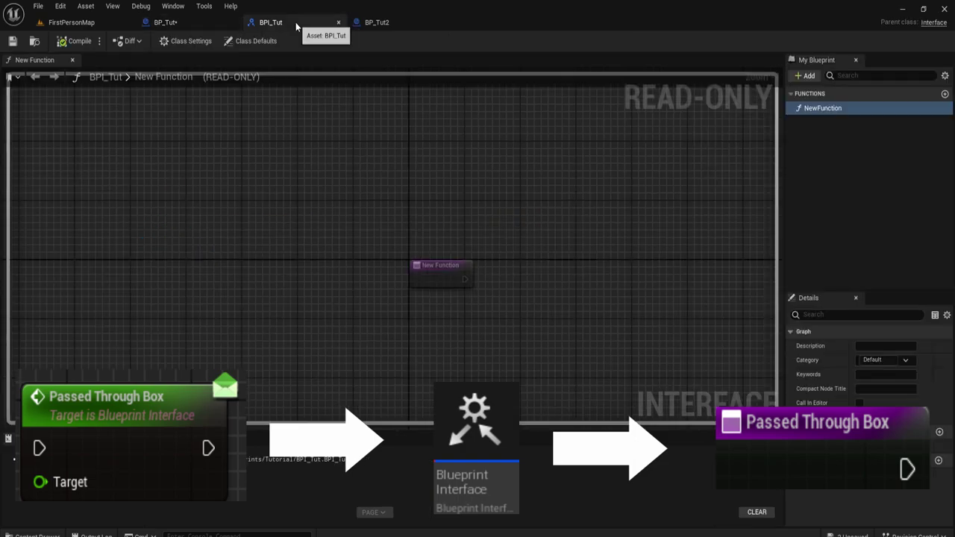
pyautogui.rightClick(812, 112)
pyautogui.click(839, 141)
pyautogui.write('B')
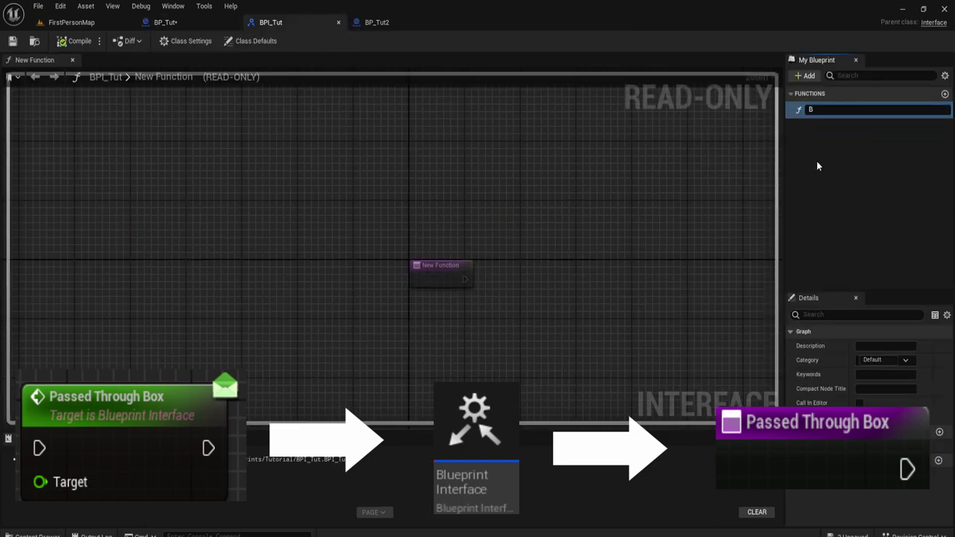
pyautogui.write('ox')
pyautogui.press('Return')
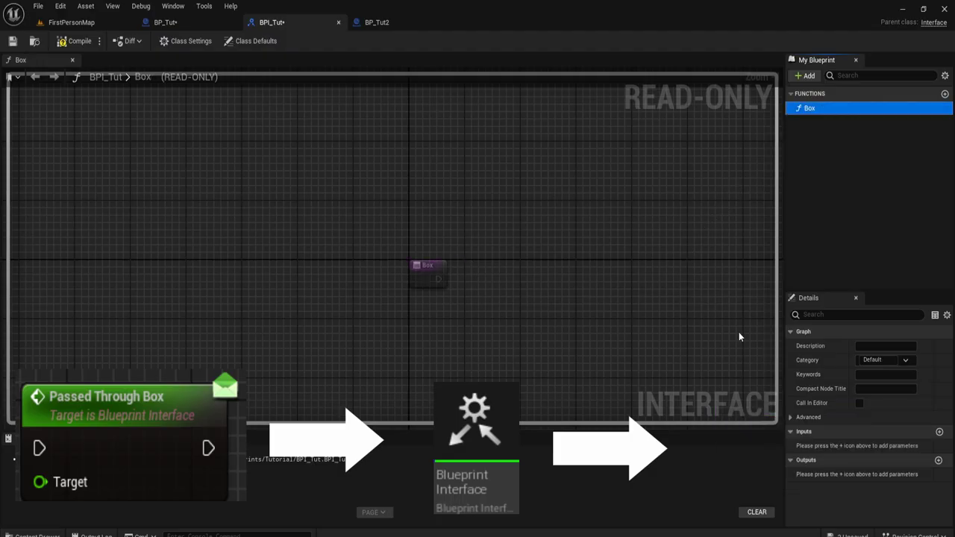
# Add an input parameter and output parameters to the Box function.
pyautogui.click(939, 432)
pyautogui.click(939, 462)
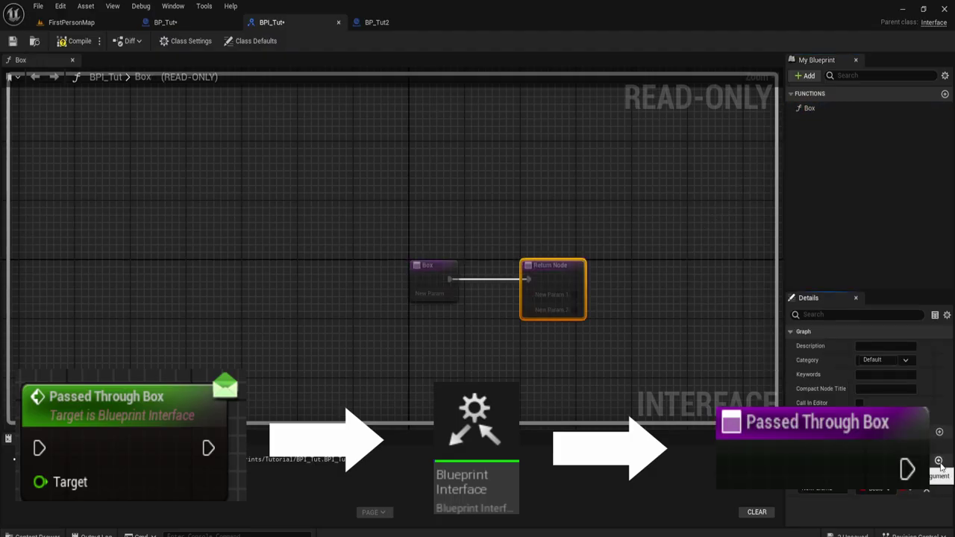
pyautogui.click(216, 22)
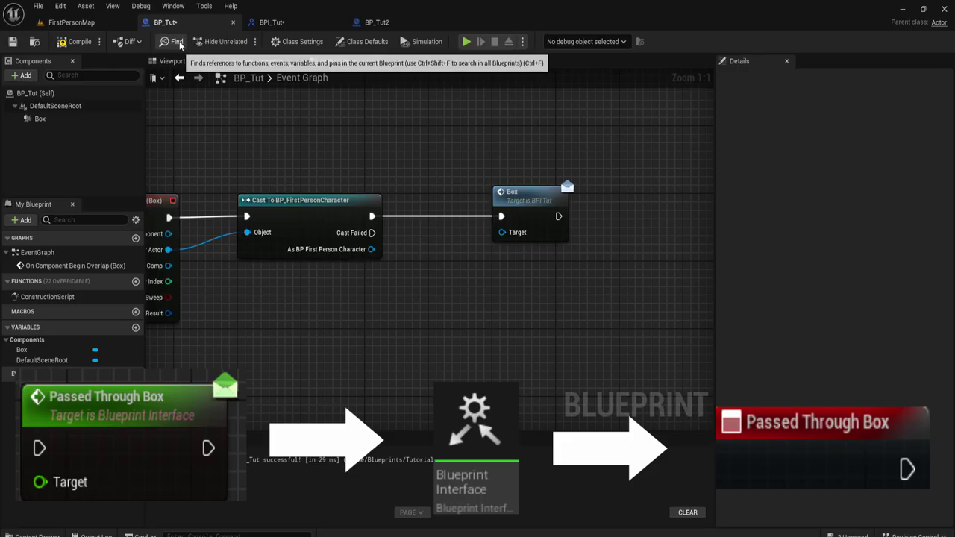
pyautogui.click(272, 22)
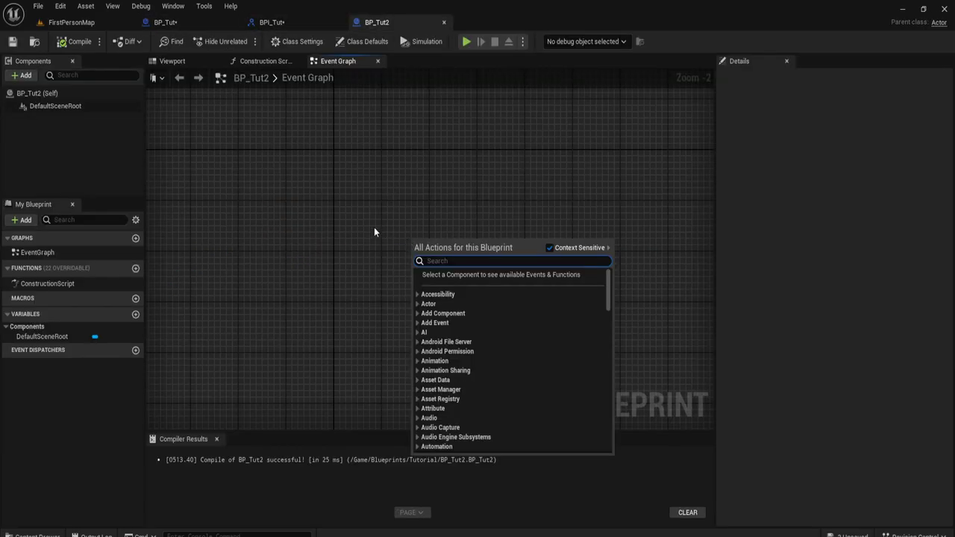
# Add BPI_Tut to BP_Tut2's Implemented Interfaces in Class Settings.
pyautogui.click(369, 224)
pyautogui.scroll(2, 373, 227)
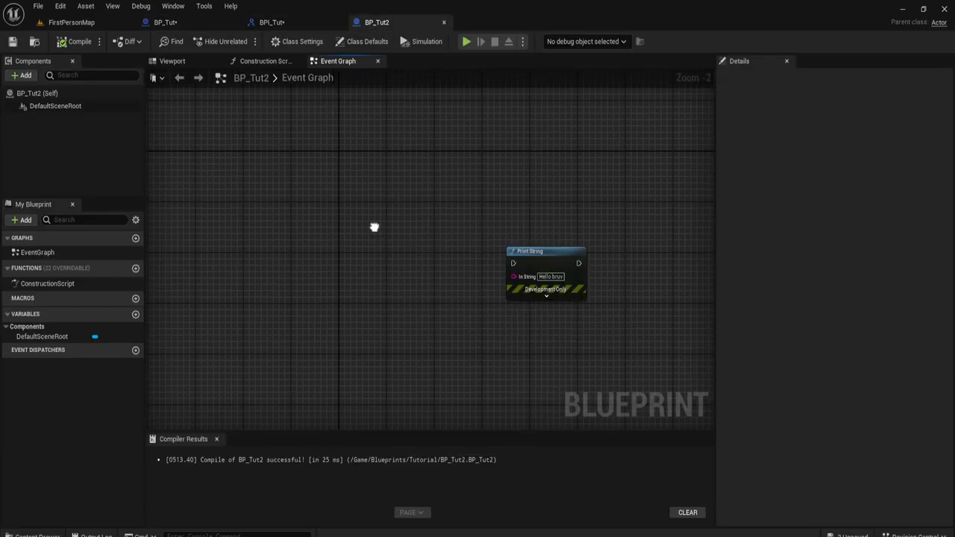
pyautogui.click(295, 41)
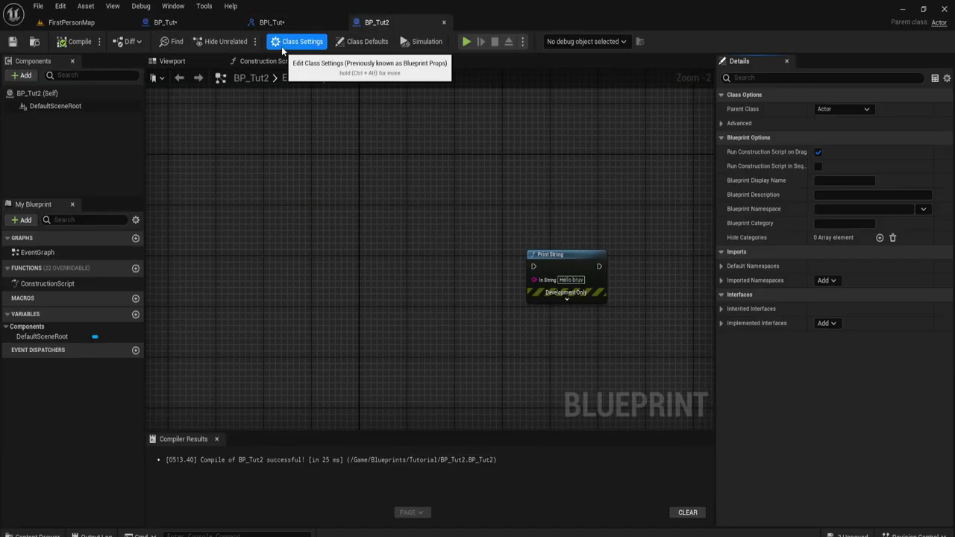
pyautogui.click(825, 324)
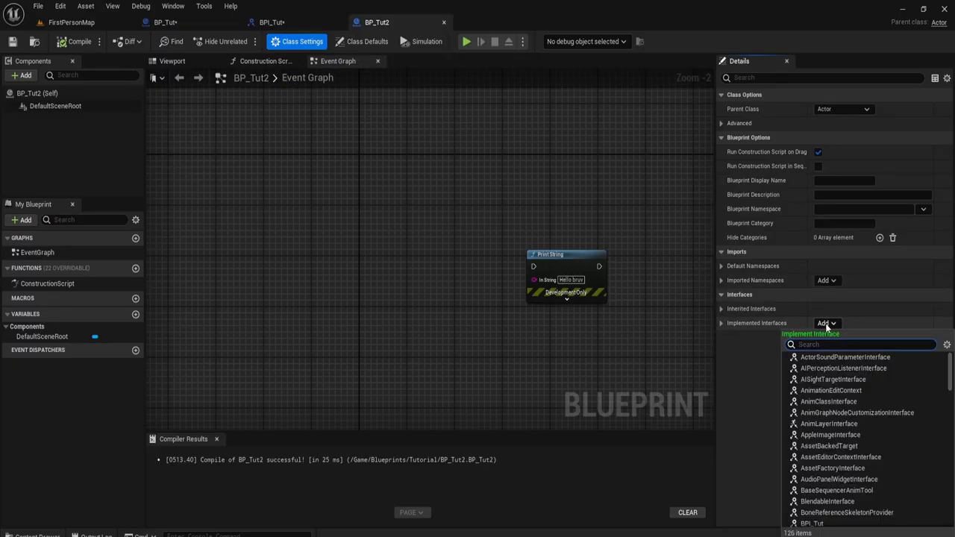
pyautogui.write('bpi_')
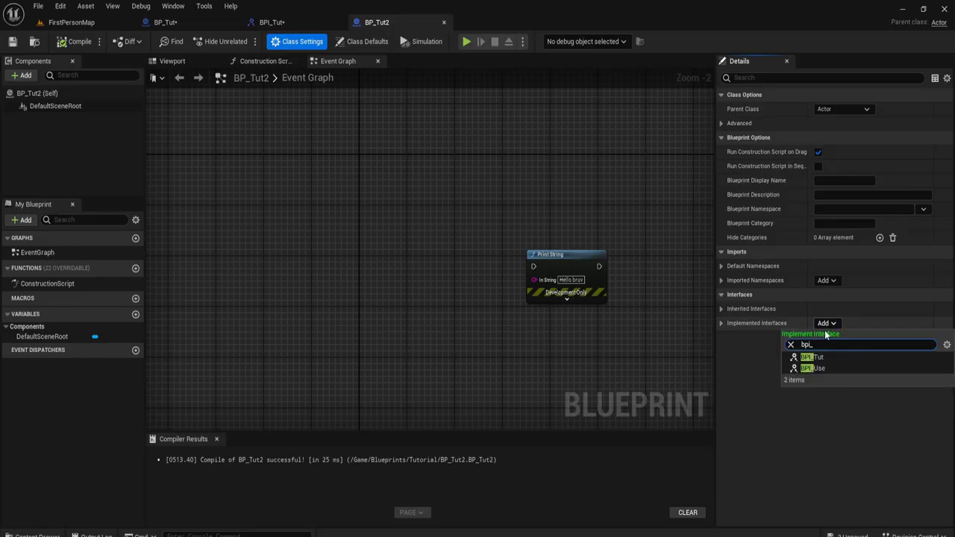
pyautogui.click(813, 357)
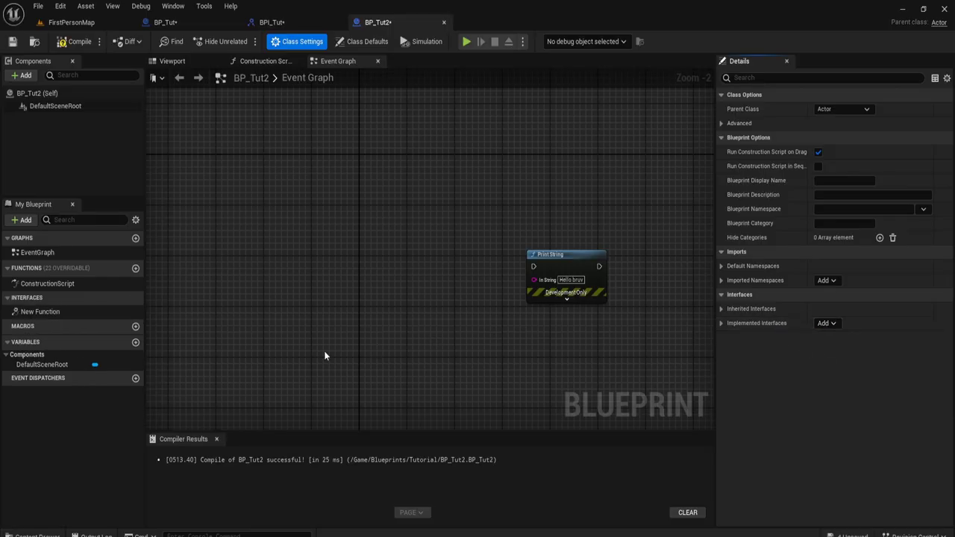
# Implement the New Function event and wire it into the Hello bruv Print String.
pyautogui.click(56, 313)
pyautogui.rightClick(54, 312)
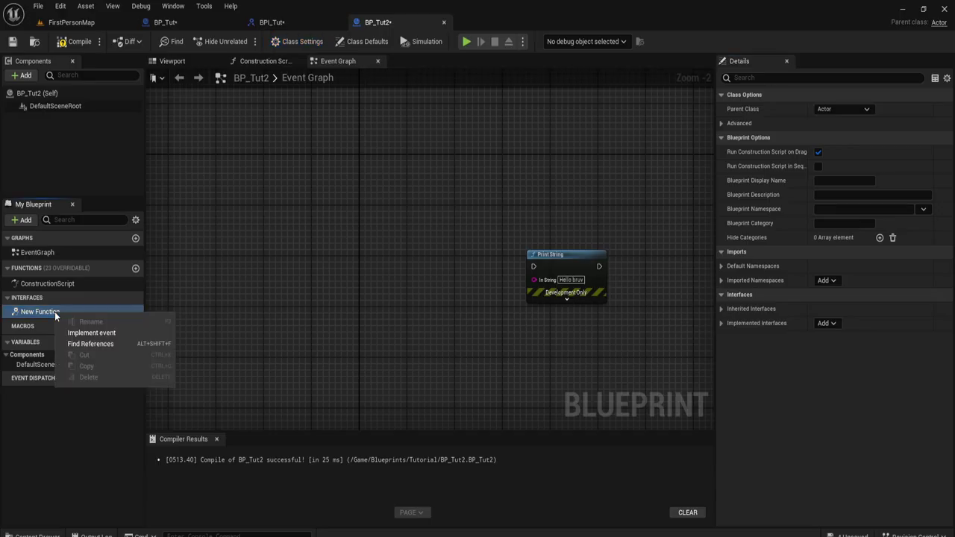
pyautogui.click(91, 333)
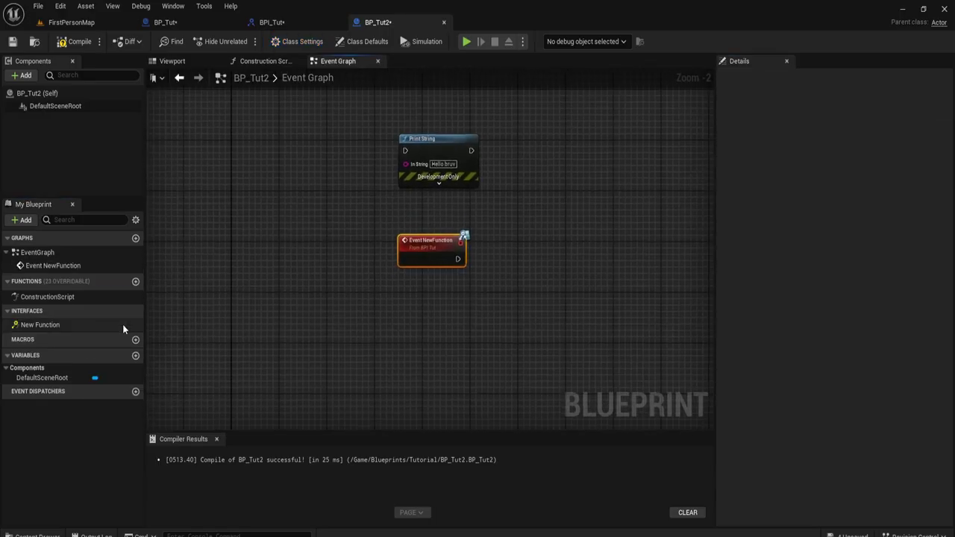
pyautogui.moveTo(548, 316); pyautogui.dragTo(331, 181)
pyautogui.moveTo(480, 174); pyautogui.dragTo(482, 175)
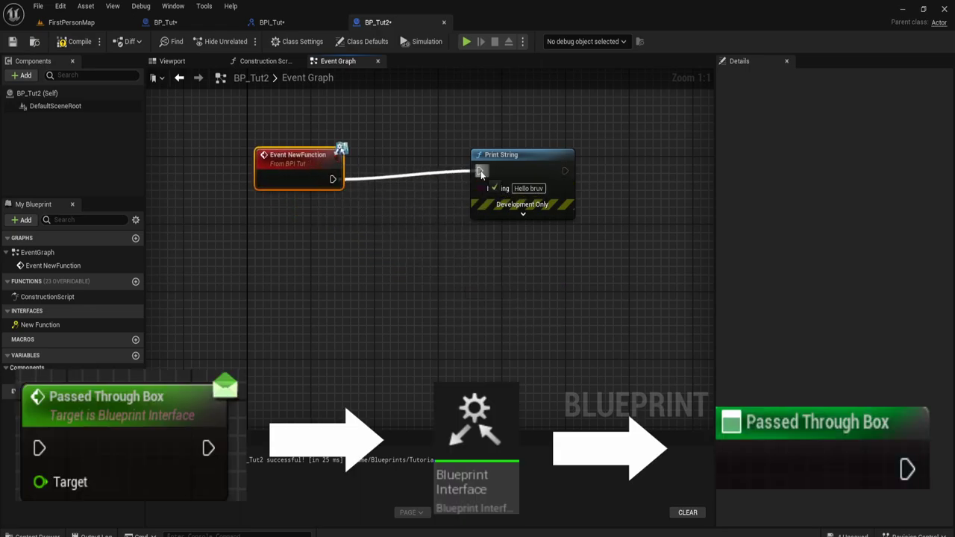
# Compile BP_Tut and locate the Box message node lacking a valid target.
pyautogui.click(271, 21)
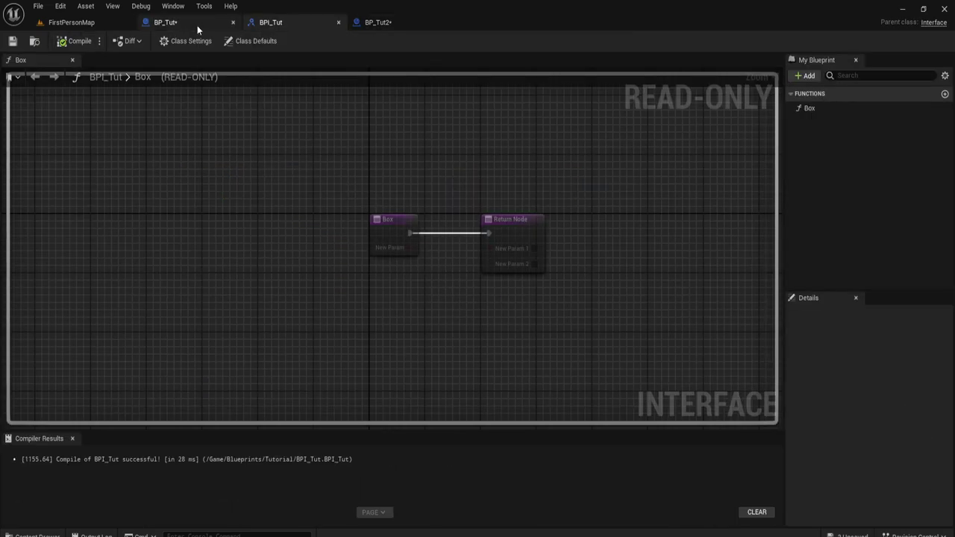
pyautogui.click(164, 22)
pyautogui.click(78, 41)
pyautogui.moveTo(363, 153); pyautogui.dragTo(283, 161, button='right')
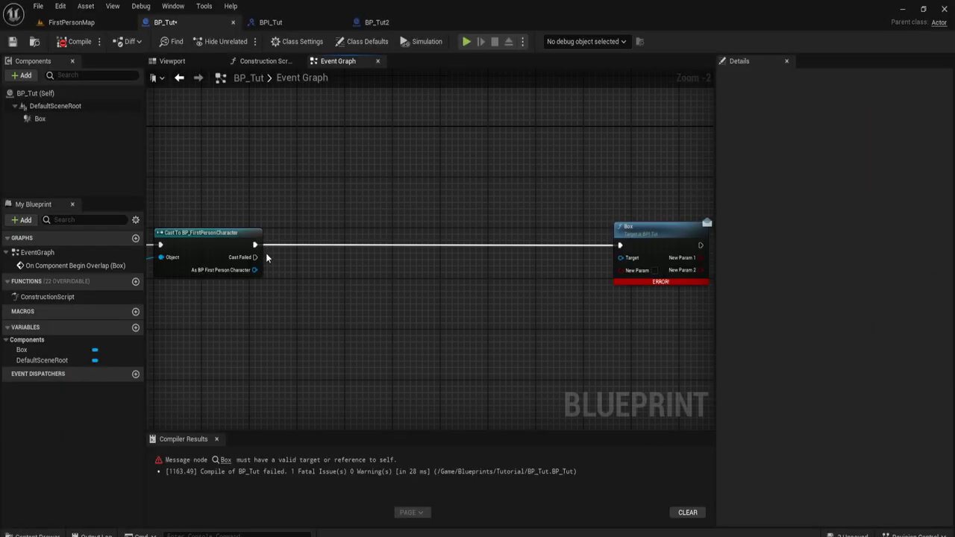
# Disconnect the Cast Failed wire from the Box message node.
pyautogui.keyDown('alt'); pyautogui.click(251, 247); pyautogui.keyUp('alt')
pyautogui.scroll(1, 391, 266)
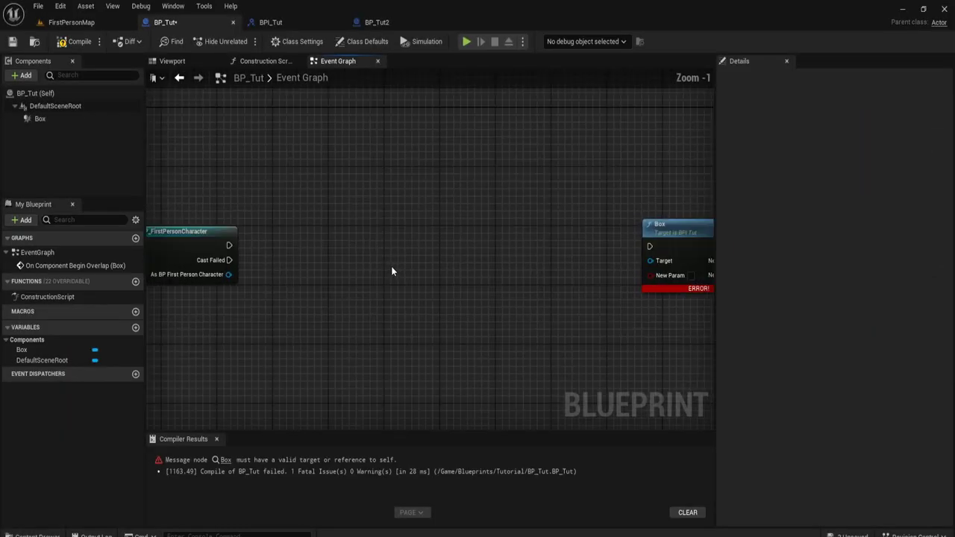
pyautogui.moveTo(458, 284); pyautogui.dragTo(465, 314)
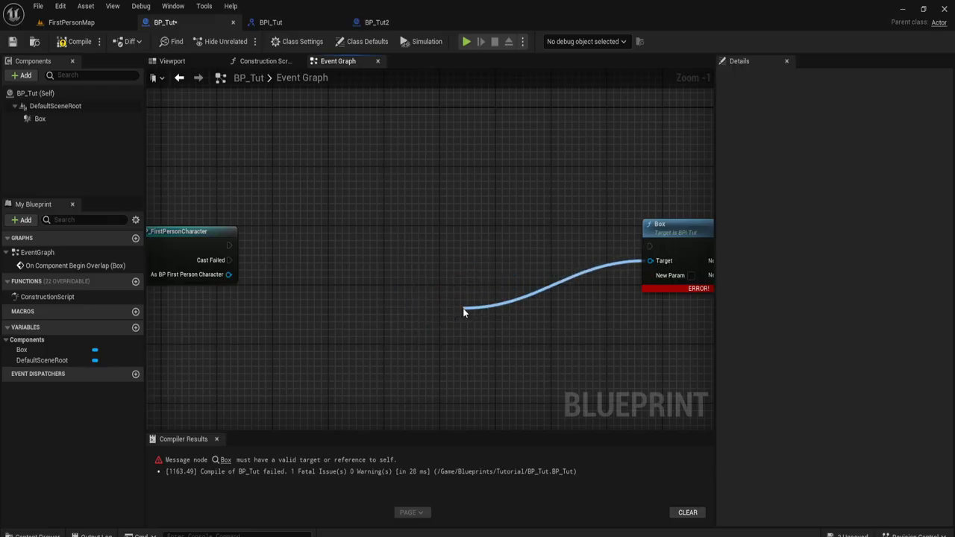
pyautogui.click(403, 298)
# Add a Get Actor Of Class node after the cast with Actor Class BP_Tut2.
pyautogui.moveTo(229, 244); pyautogui.dragTo(386, 232)
pyautogui.write('get actor')
pyautogui.press('Return')
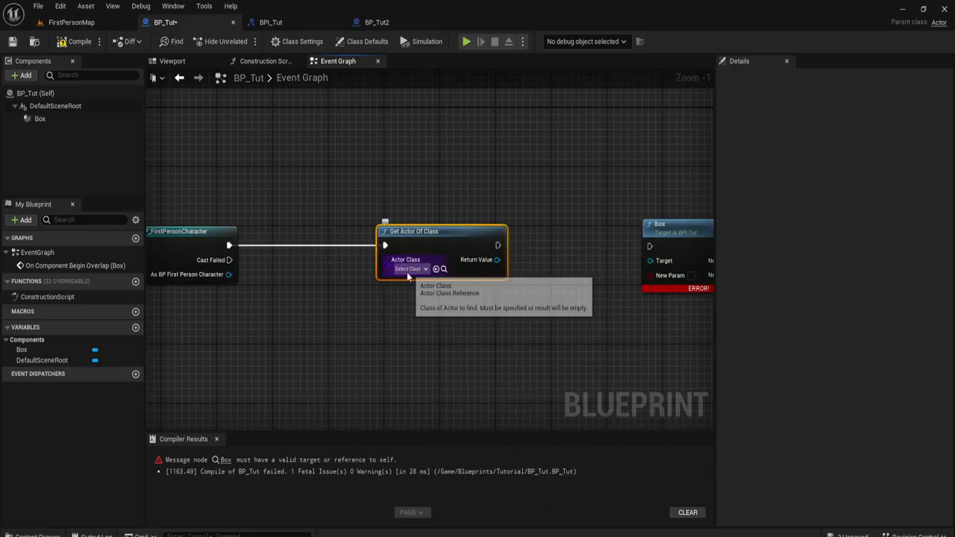
pyautogui.click(409, 269)
pyautogui.write('bp')
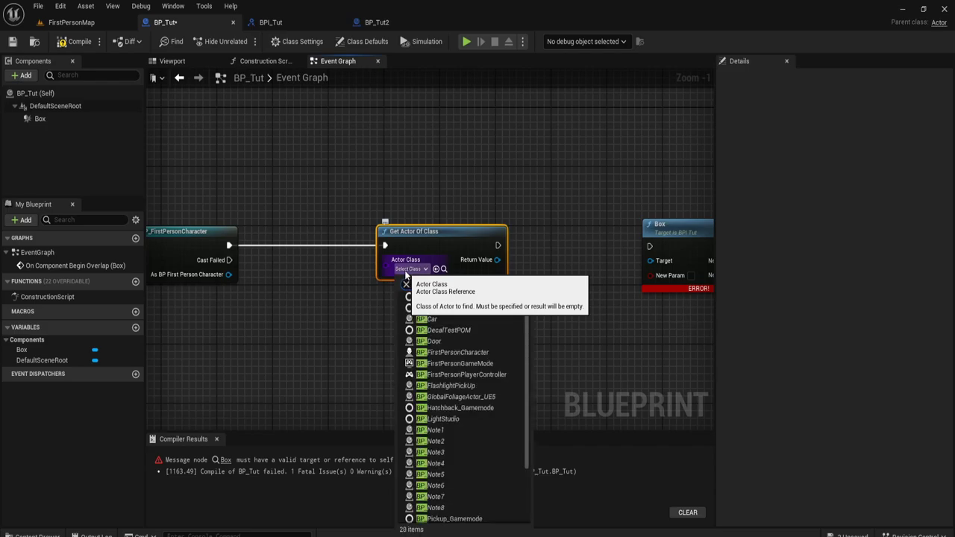
pyautogui.write('_tut')
pyautogui.click(450, 318)
# Wire its execution and Return Value into Box's Target, then recompile BP_Tut.
pyautogui.moveTo(544, 261); pyautogui.dragTo(494, 258, button='right')
pyautogui.moveTo(438, 241); pyautogui.dragTo(598, 242)
pyautogui.moveTo(437, 255); pyautogui.dragTo(599, 256)
pyautogui.click(75, 41)
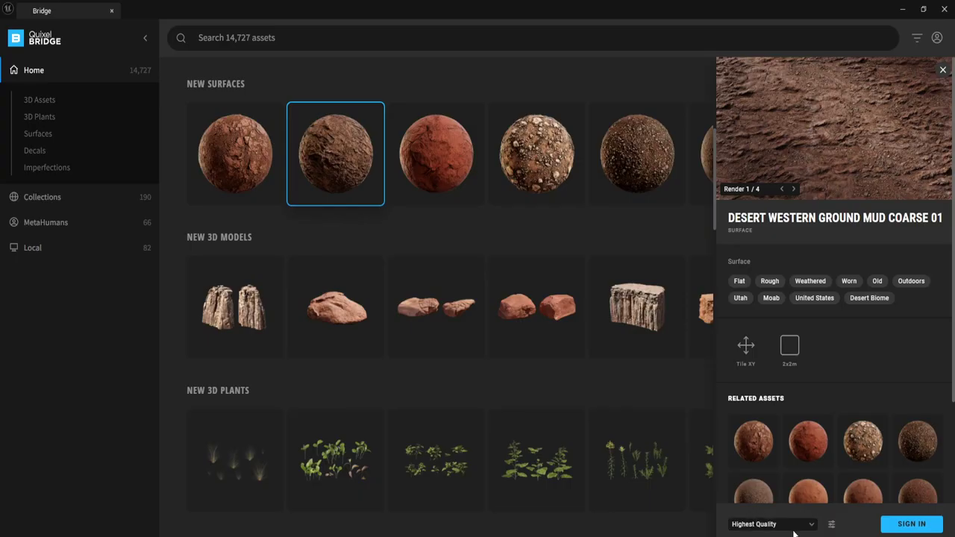
pyautogui.click(772, 525)
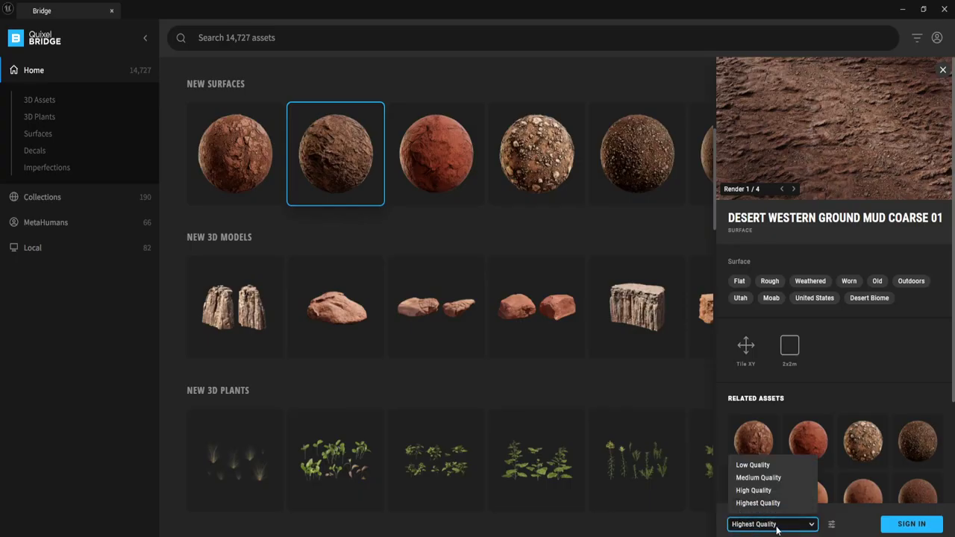
pyautogui.click(777, 526)
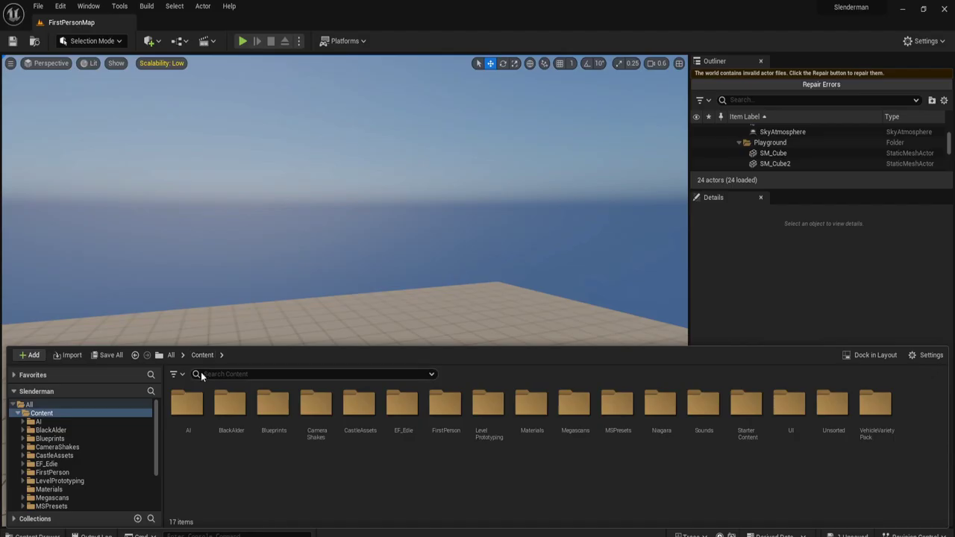
# Filter the Content Browser to show only textures.
pyautogui.click(173, 374)
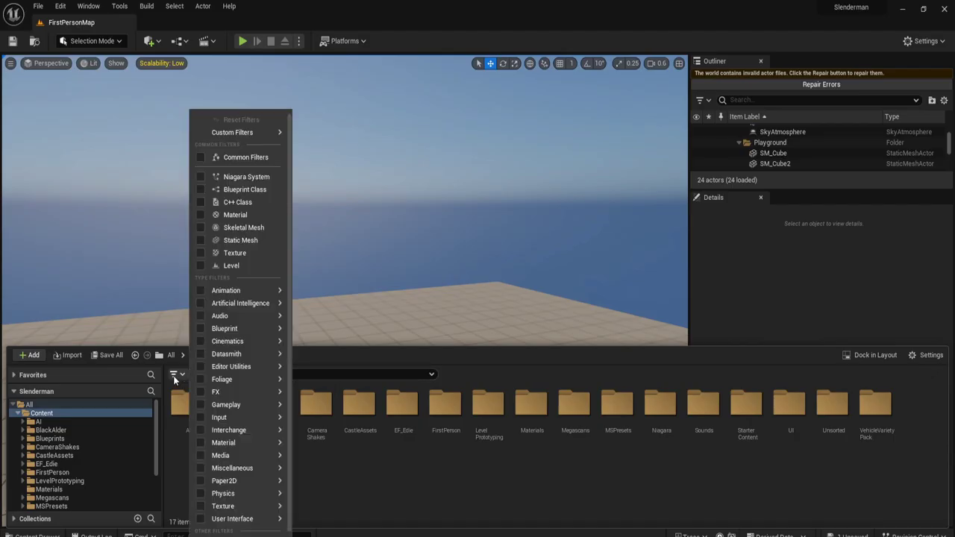
pyautogui.click(200, 253)
pyautogui.click(245, 432)
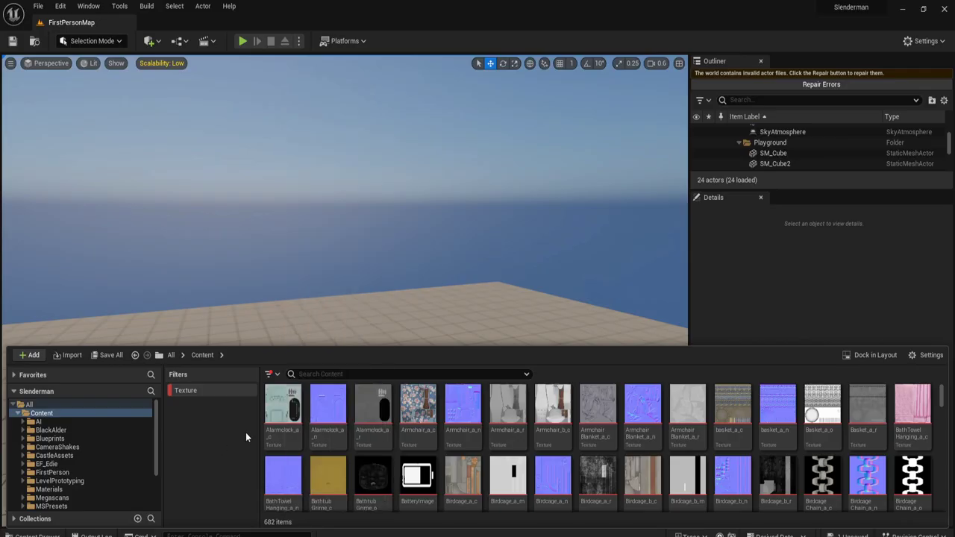
pyautogui.scroll(-5, 556, 453)
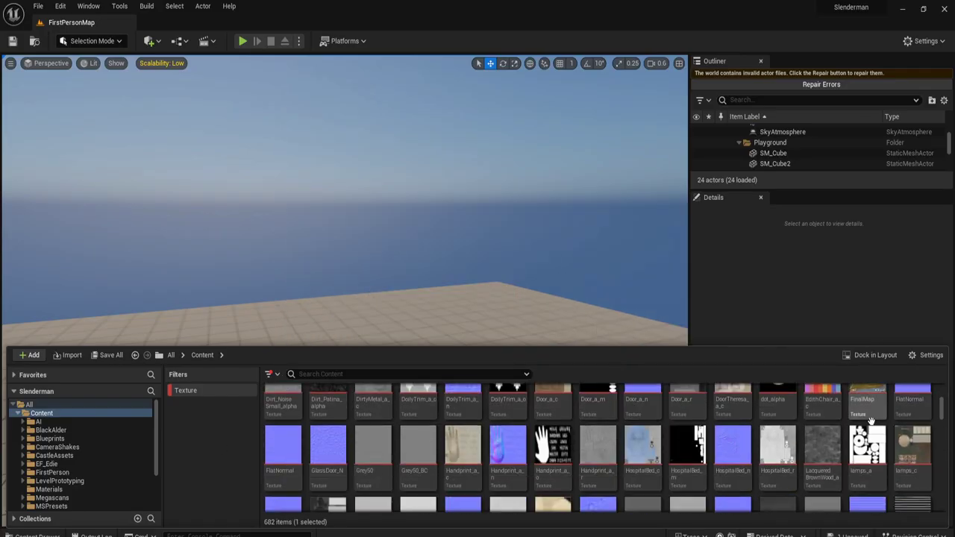
pyautogui.moveTo(944, 410); pyautogui.dragTo(943, 504)
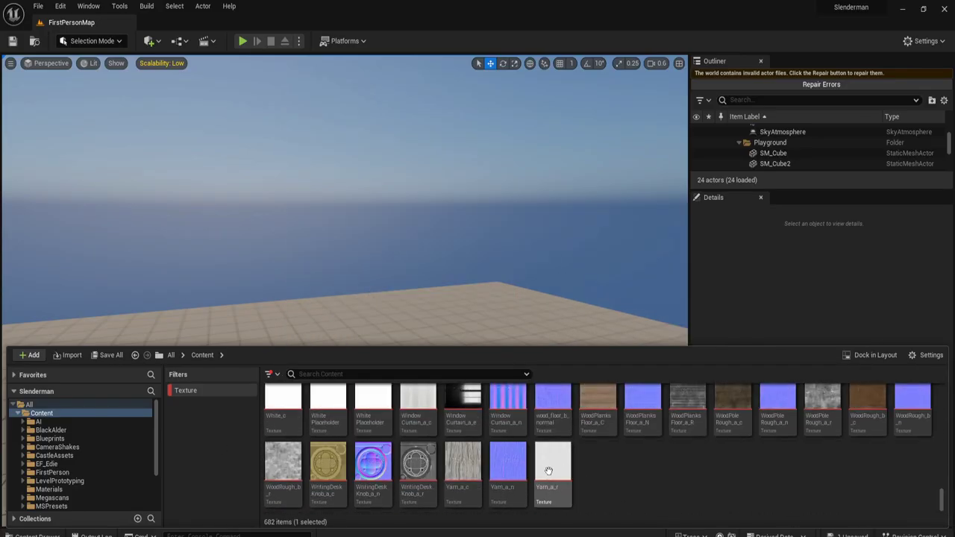
# Select all 682 textures and open them in the Property Matrix.
pyautogui.hotkey('ctrl', 'a')
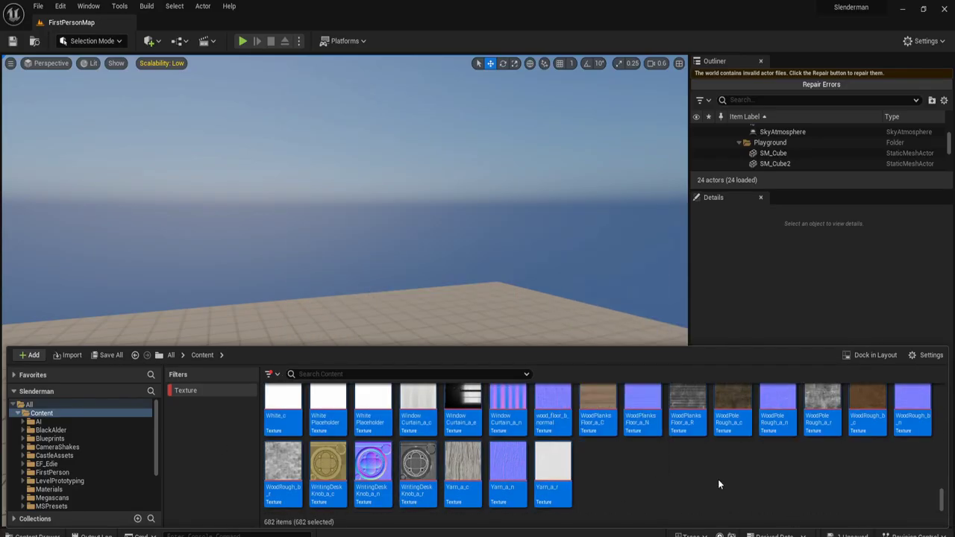
pyautogui.rightClick(536, 482)
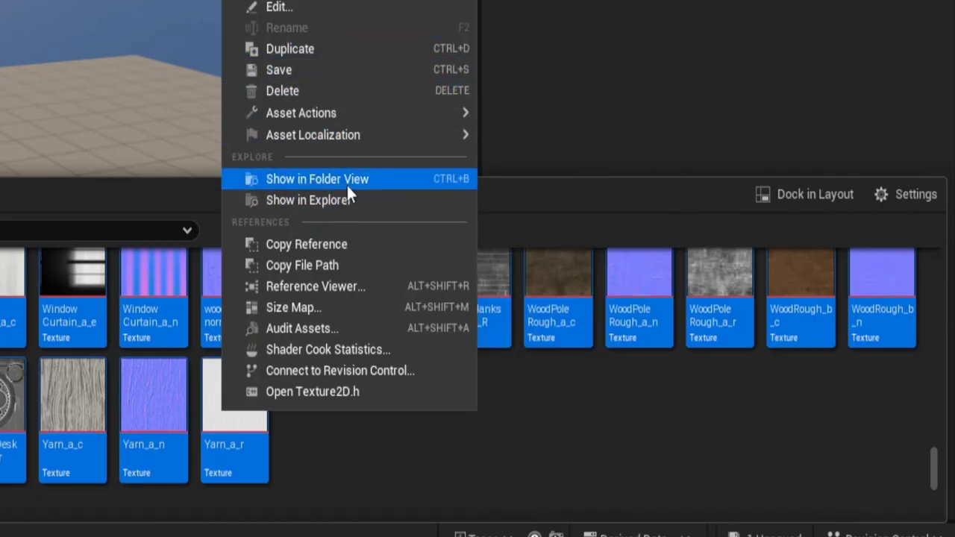
pyautogui.moveTo(363, 113)
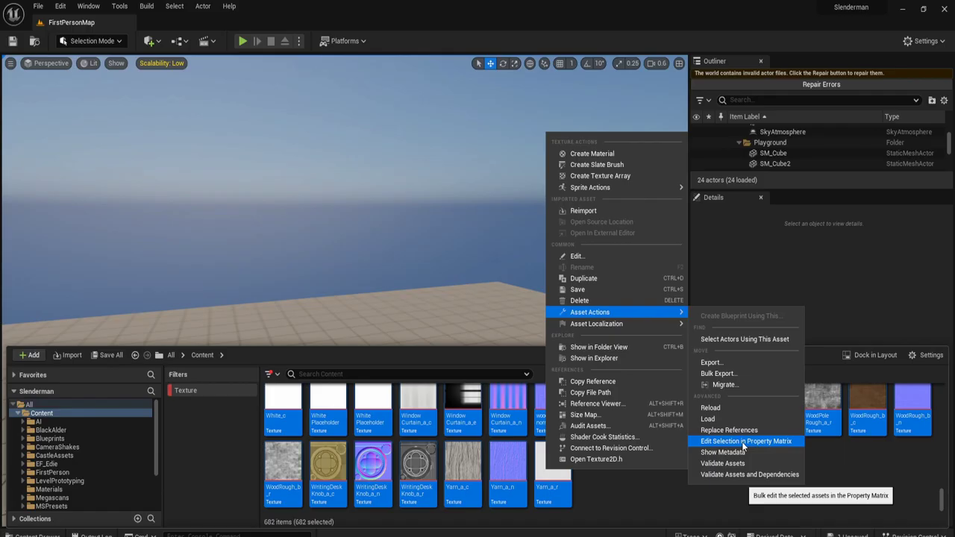
pyautogui.click(743, 442)
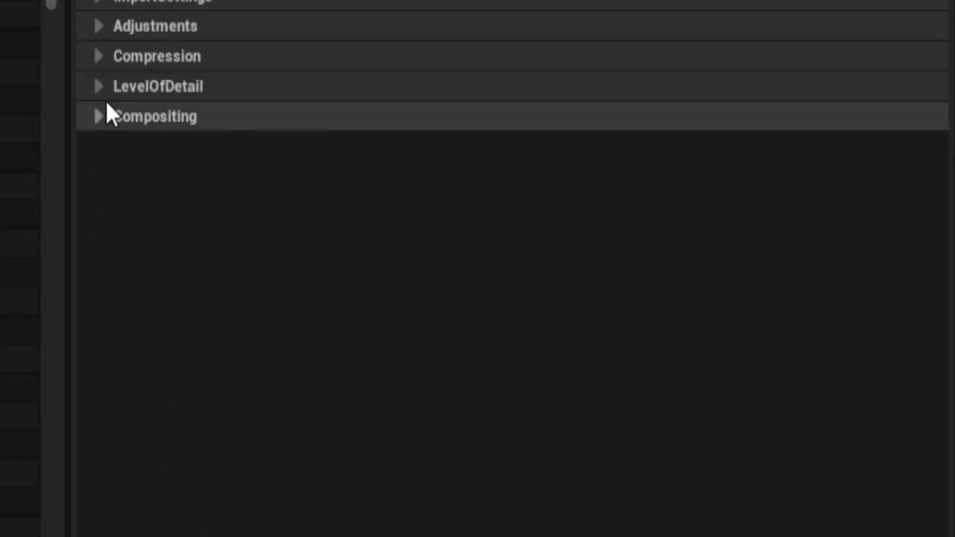
# Enter 512 as Maximum Texture Size under Compression for all textures.
pyautogui.click(633, 142)
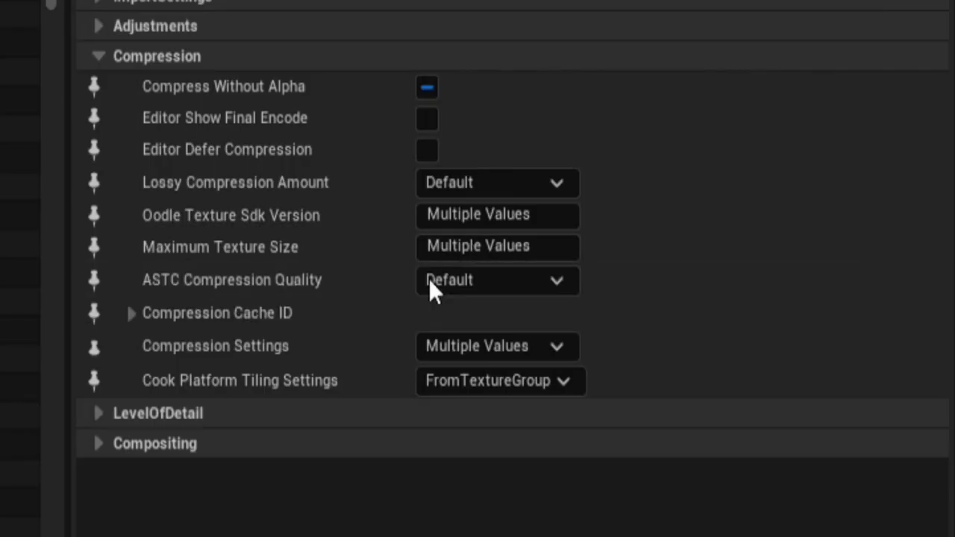
pyautogui.click(477, 246)
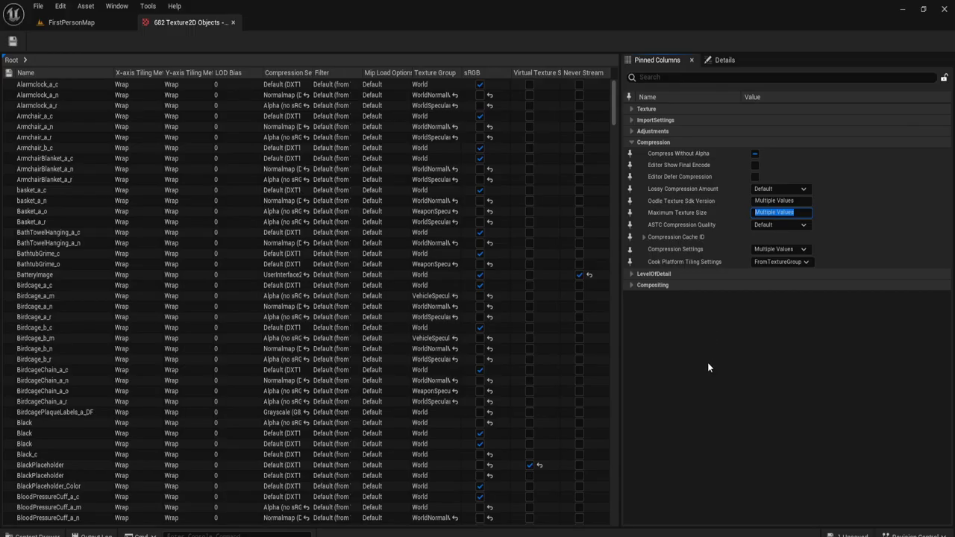
pyautogui.write('5')
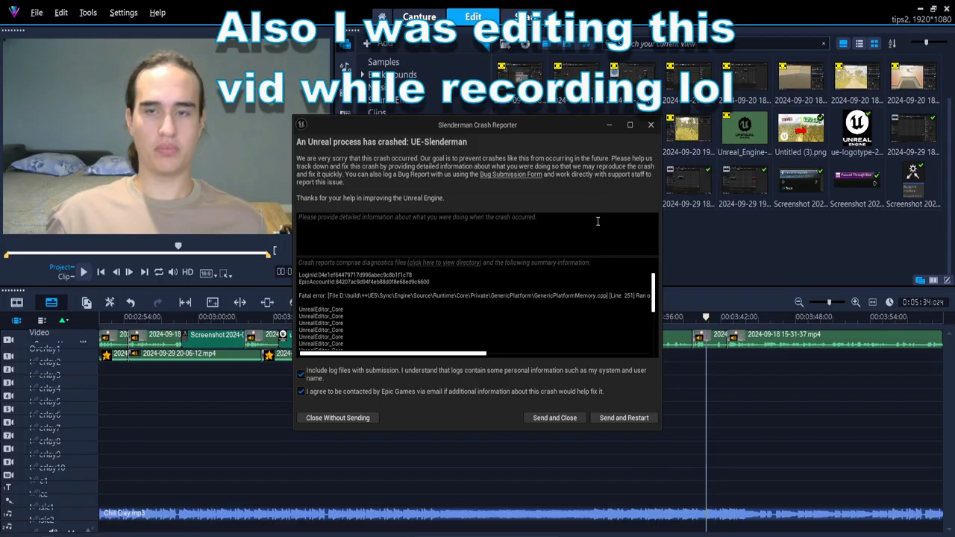
# Dismiss the Unreal crash reporter with Close Without Sending after scrolling its summary.
pyautogui.scroll(-5, 510, 295)
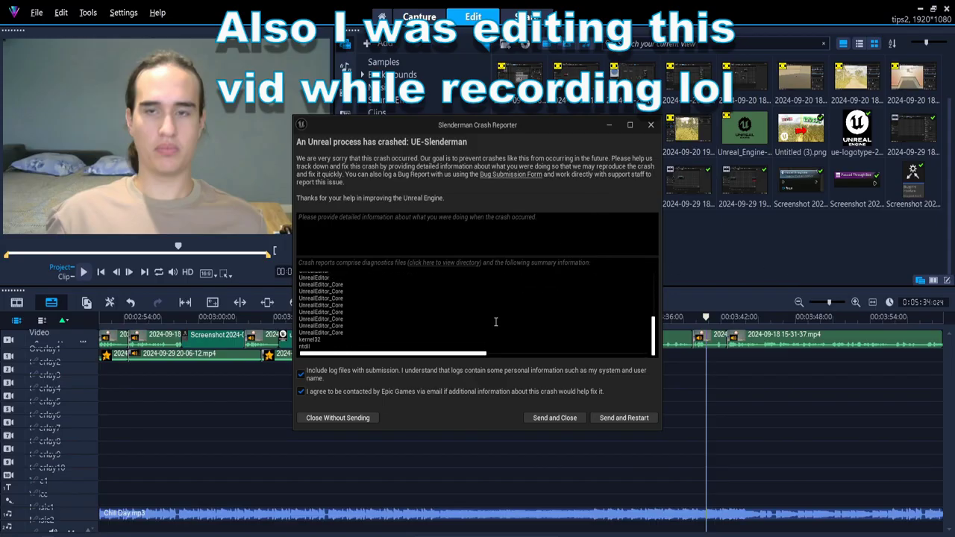
pyautogui.click(364, 421)
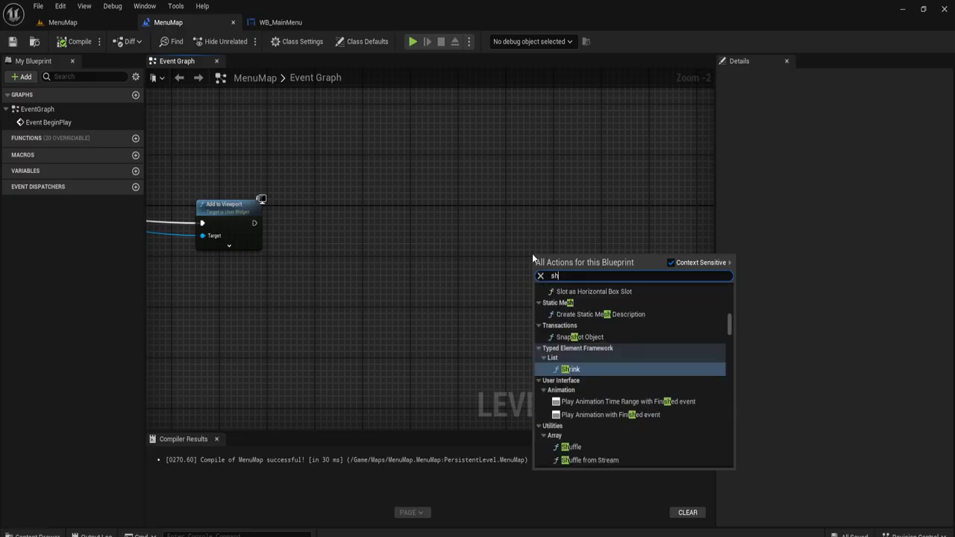
# Add Set Show Mouse Cursor in the MenuMap Level Blueprint, wire its Target, and test Play in-game.
pyautogui.write('ow mouse')
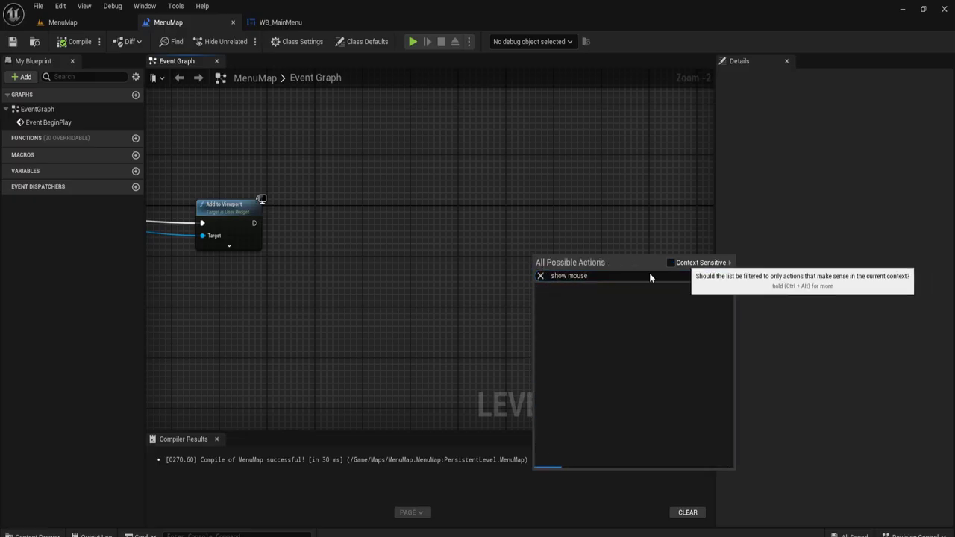
pyautogui.click(590, 320)
pyautogui.moveTo(659, 270); pyautogui.dragTo(608, 247, button='right')
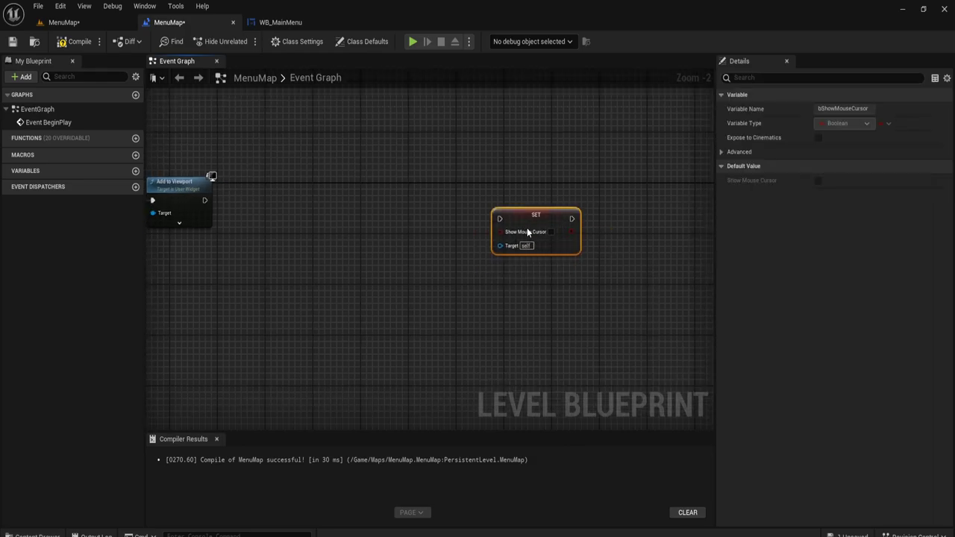
pyautogui.moveTo(500, 246); pyautogui.dragTo(437, 283)
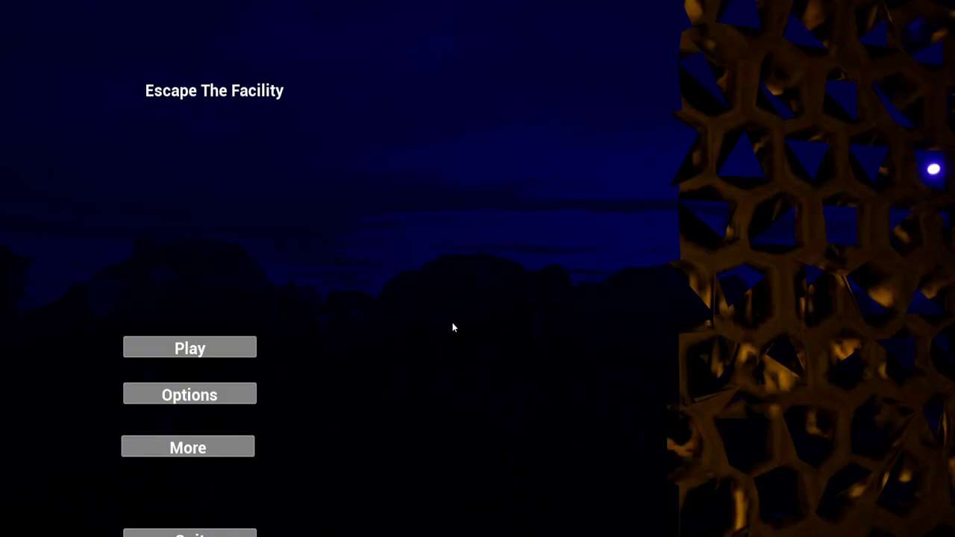
pyautogui.click(208, 350)
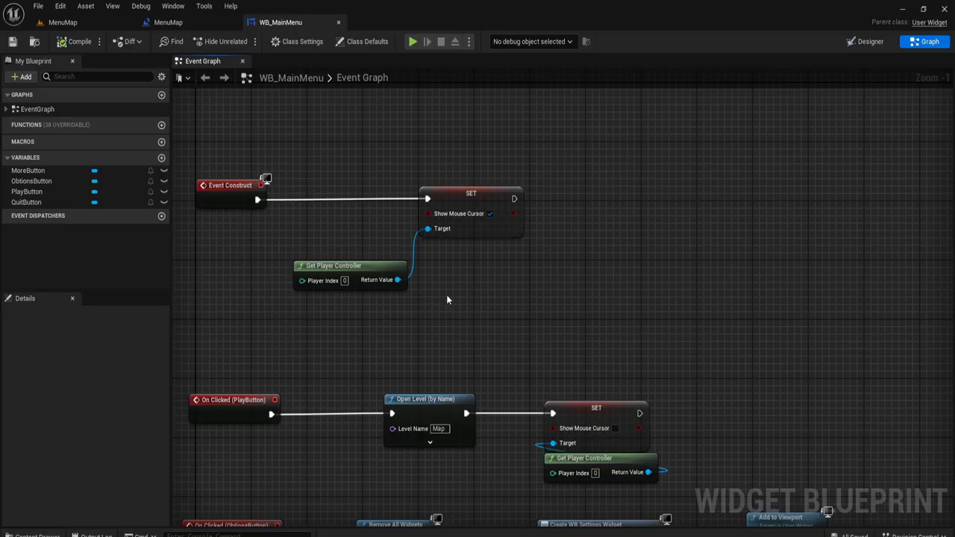
# After the cursor-showing SET node, add Set Input Mode UI Only fed by the player controller.
pyautogui.moveTo(597, 256); pyautogui.dragTo(592, 277, button='right')
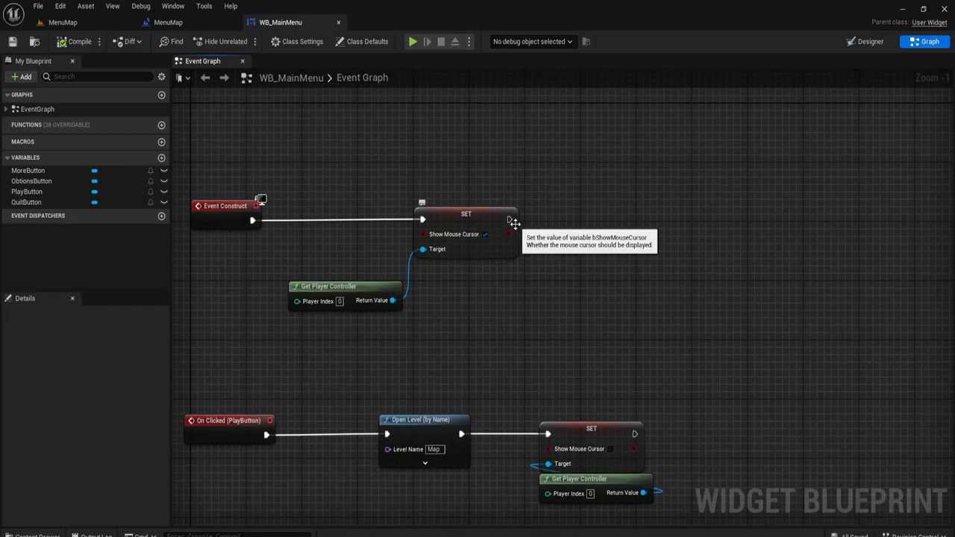
pyautogui.moveTo(510, 220); pyautogui.dragTo(584, 245)
pyautogui.write('set i')
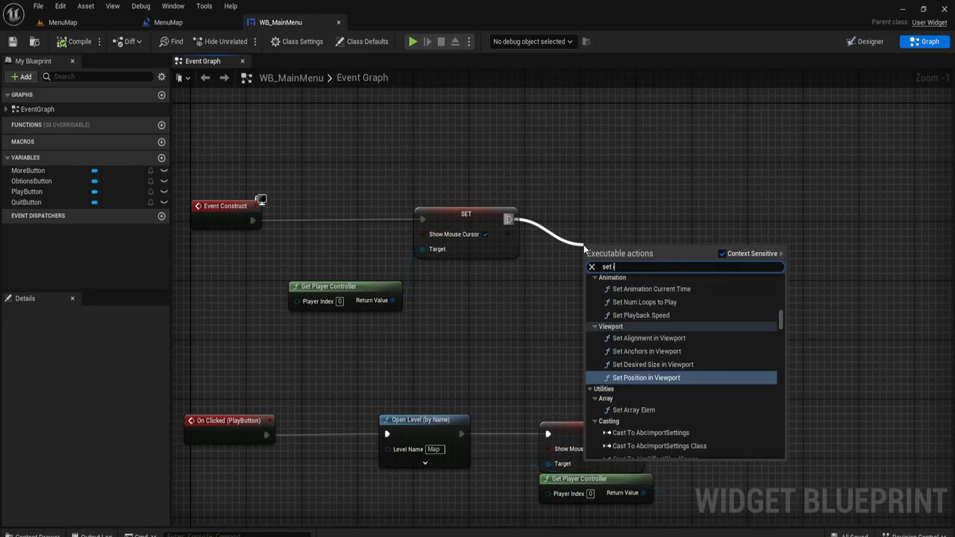
pyautogui.write('nput mode')
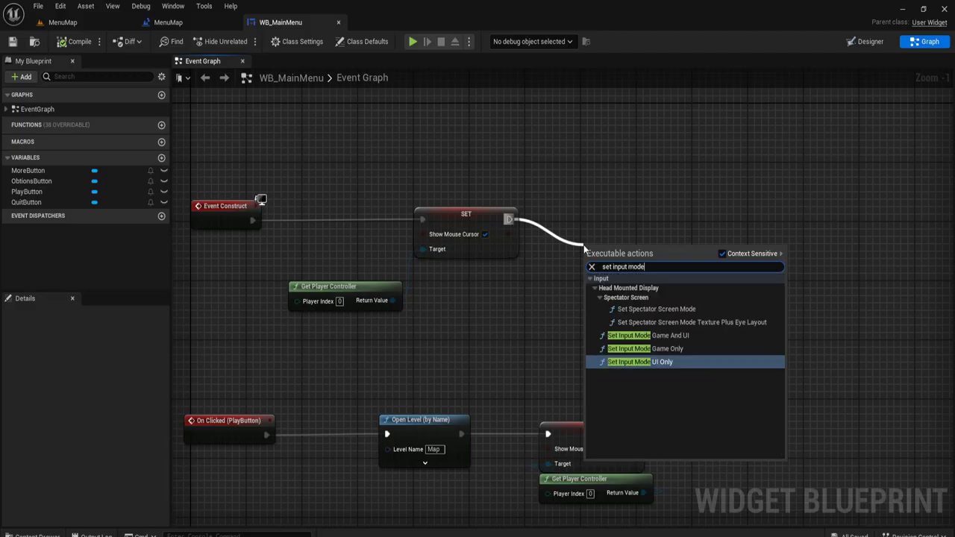
pyautogui.press('Return')
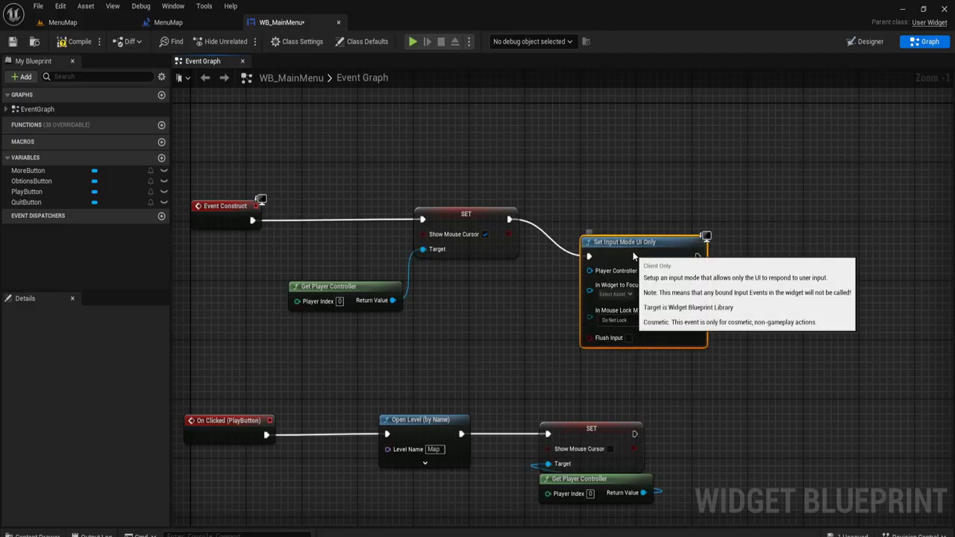
pyautogui.moveTo(639, 230); pyautogui.dragTo(640, 222)
pyautogui.moveTo(392, 300); pyautogui.dragTo(603, 234)
# After the Play button's SET node, add Set Input Mode Game Only fed by the player controller.
pyautogui.moveTo(742, 347); pyautogui.dragTo(639, 271, button='right')
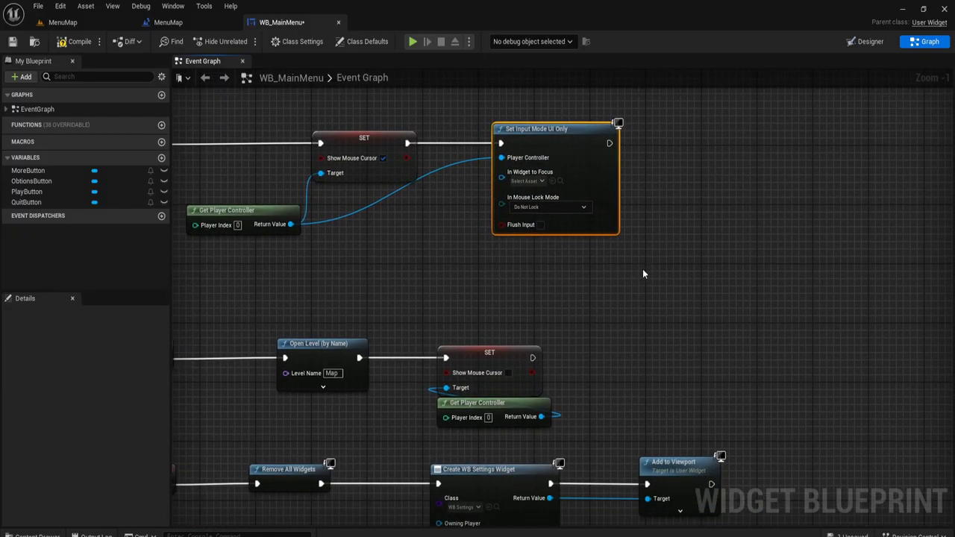
pyautogui.moveTo(532, 357); pyautogui.dragTo(617, 305)
pyautogui.write('set')
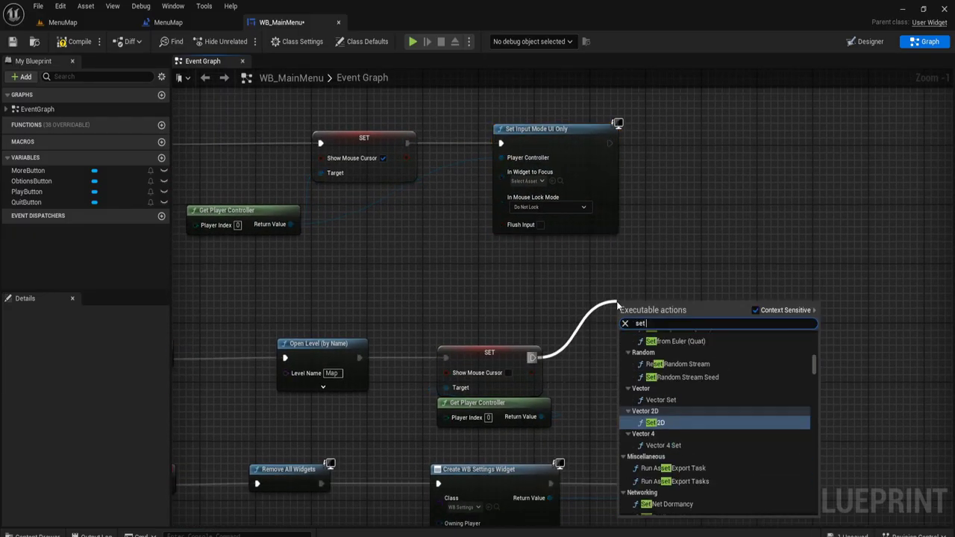
pyautogui.write(' input mod')
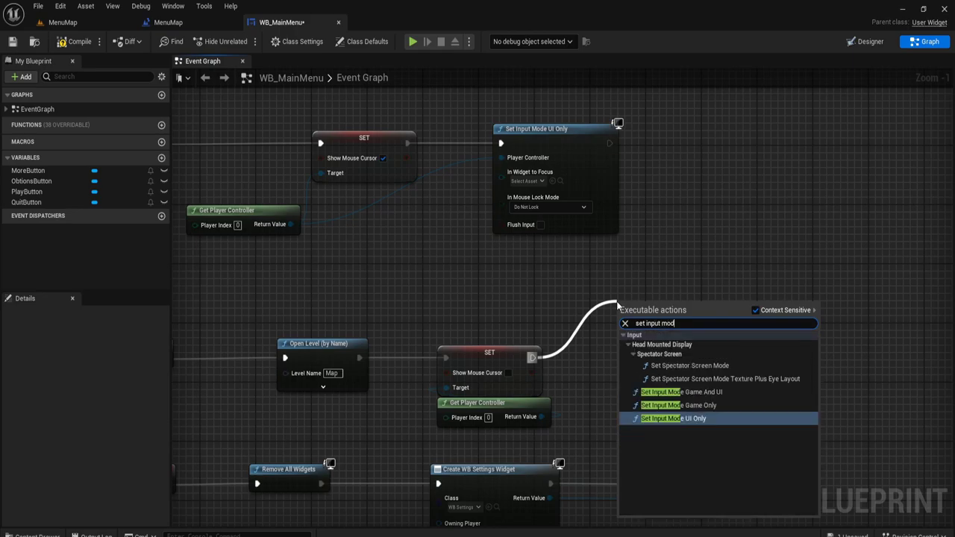
pyautogui.write('e')
pyautogui.click(679, 405)
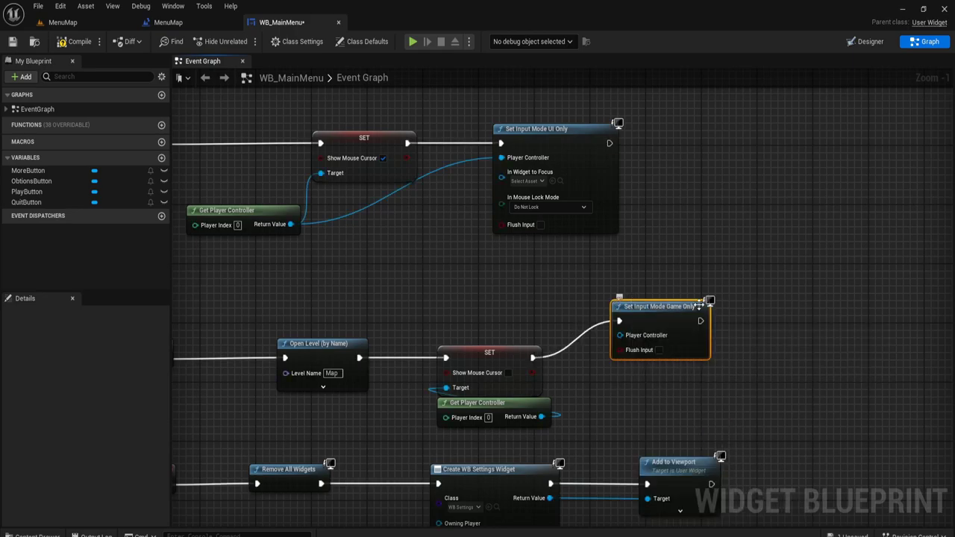
pyautogui.moveTo(566, 418); pyautogui.dragTo(620, 335)
# Play MenuMap in the editor, open Options, then go Back to the main menu.
pyautogui.click(413, 41)
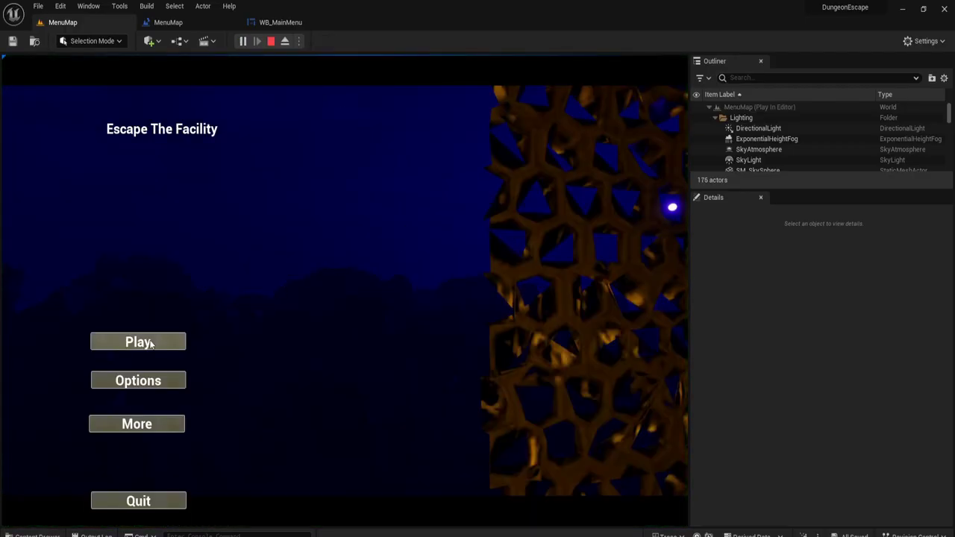
pyautogui.click(139, 384)
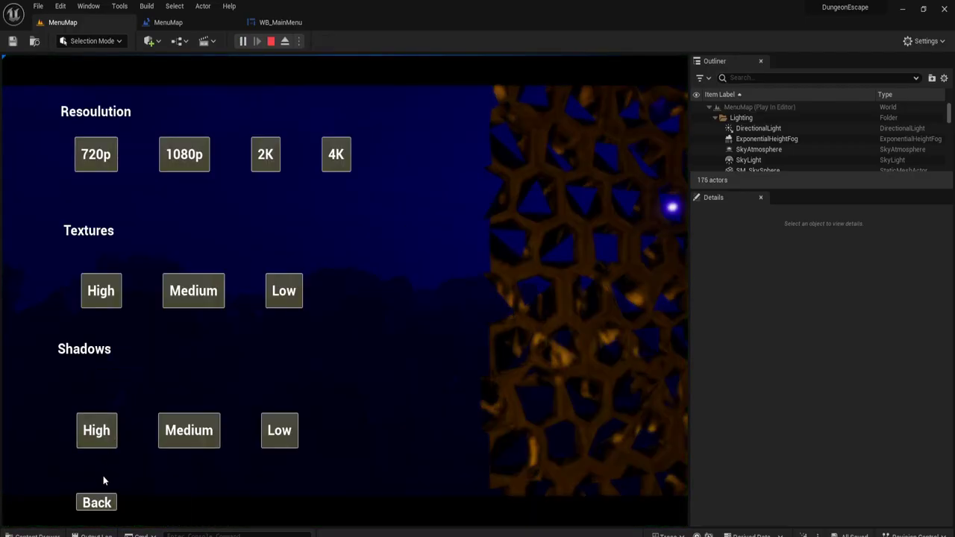
pyautogui.click(96, 503)
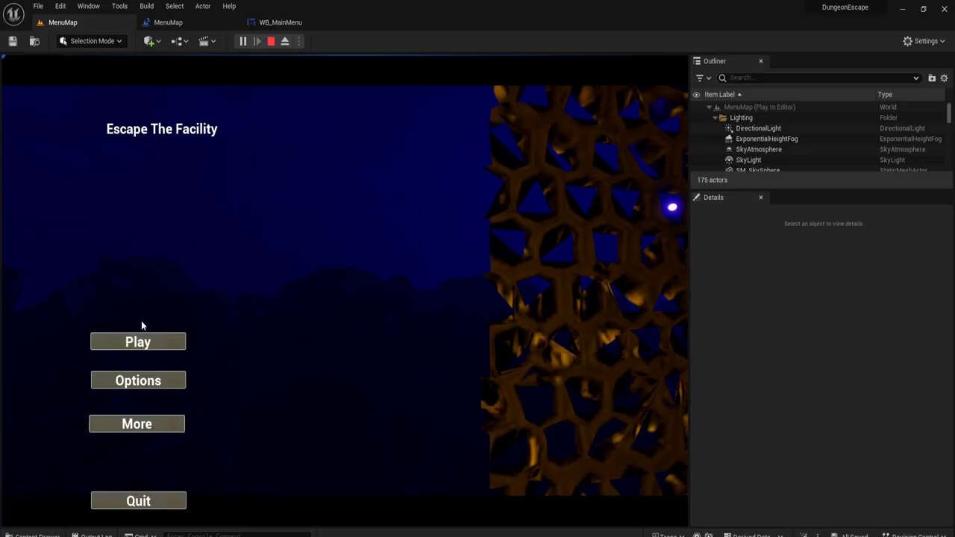